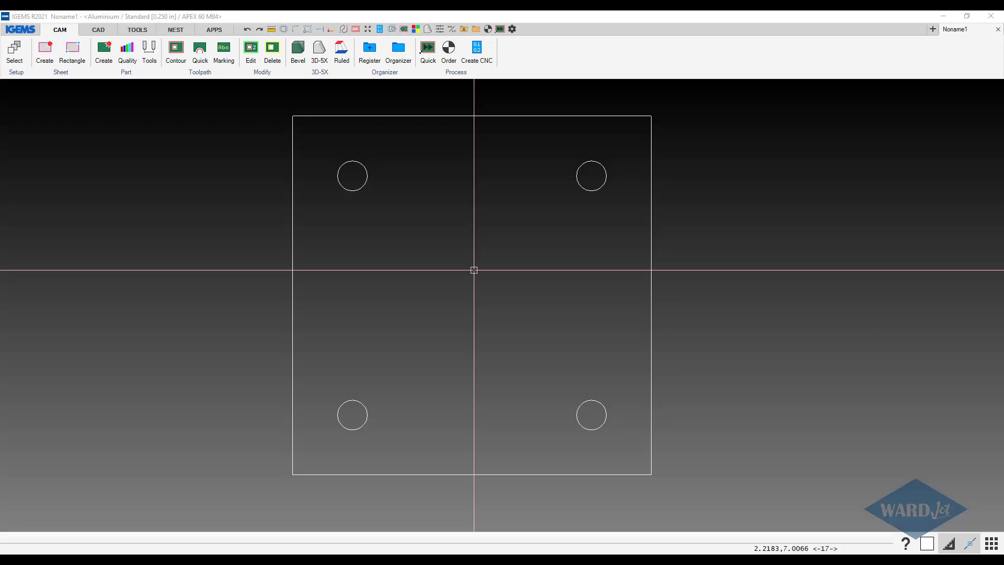
# Step: Make a part from the square and its four holes, then open 3D-5X Define (Deprecated)
pyautogui.click(321, 62)
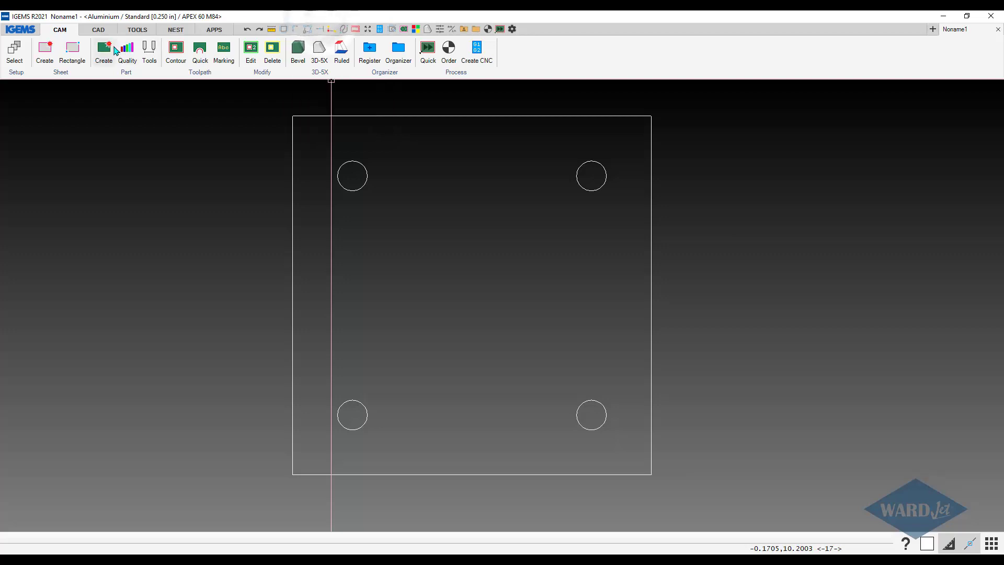
pyautogui.click(103, 53)
pyautogui.moveTo(240, 100); pyautogui.dragTo(705, 502)
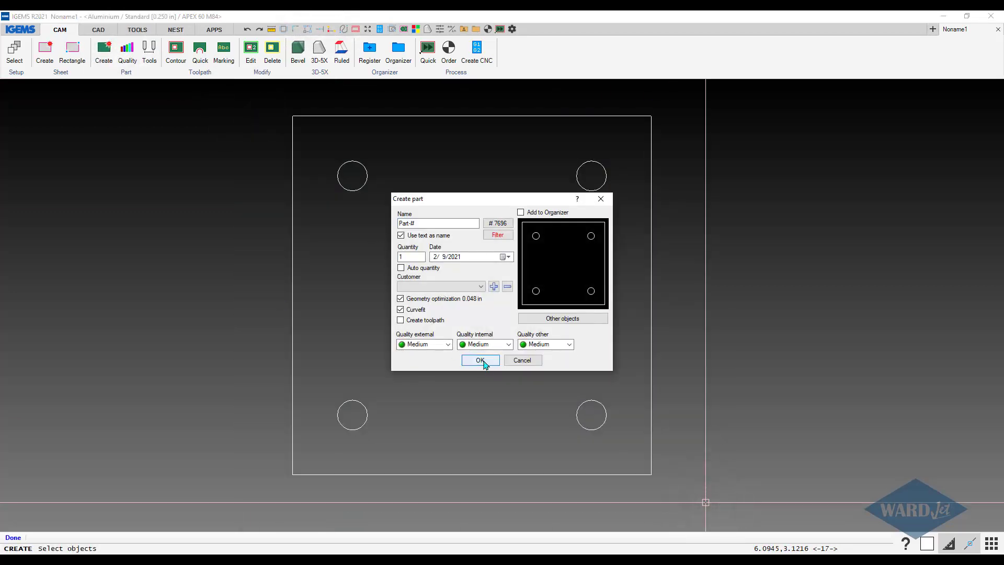
pyautogui.click(480, 361)
pyautogui.click(329, 70)
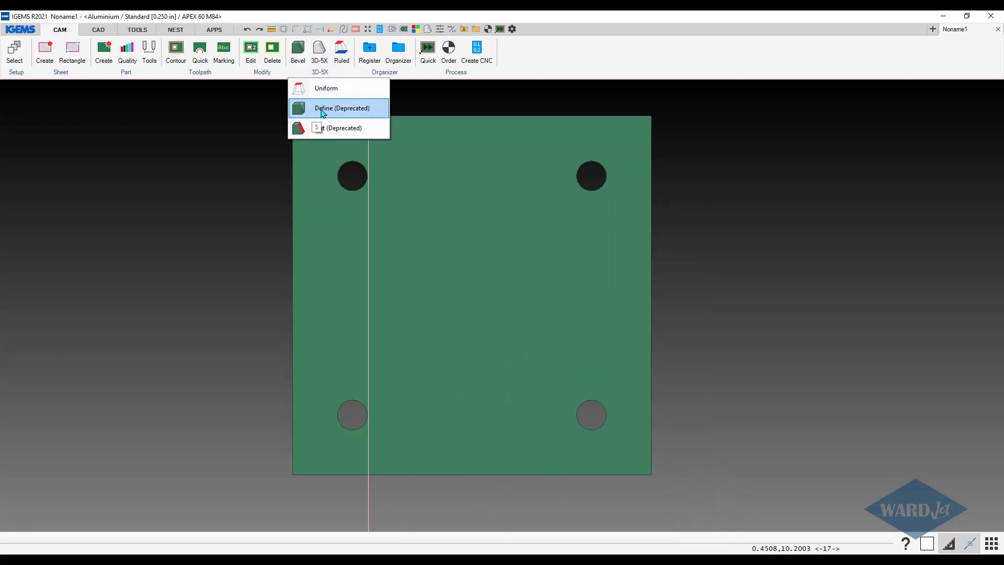
pyautogui.click(323, 108)
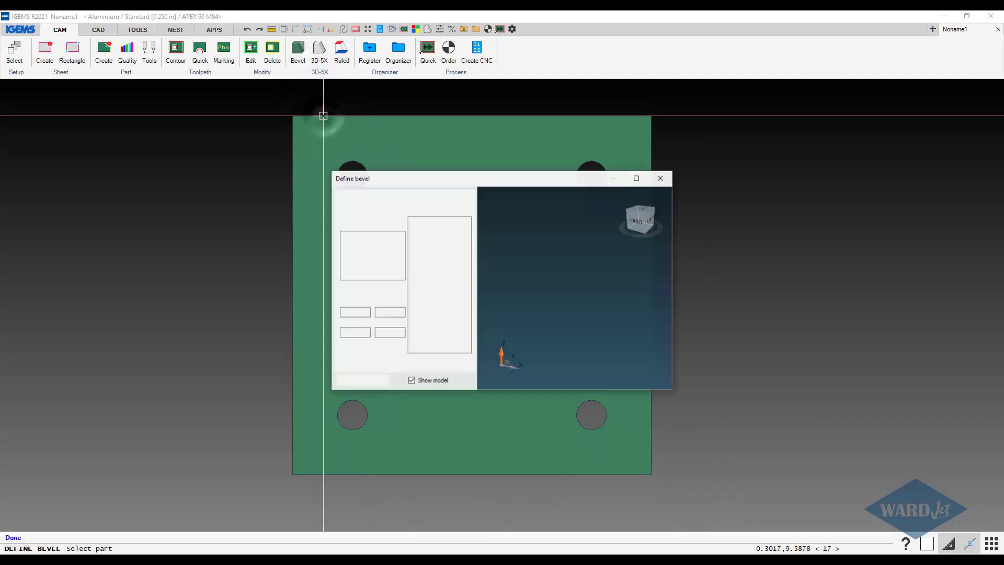
# Step: Move and enlarge the Define bevel window, zooming the sheet so the part sits upper left
pyautogui.moveTo(491, 183); pyautogui.dragTo(817, 25)
pyautogui.moveTo(522, 178); pyautogui.dragTo(108, 126, button='middle')
pyautogui.scroll(-2, 259, 170)
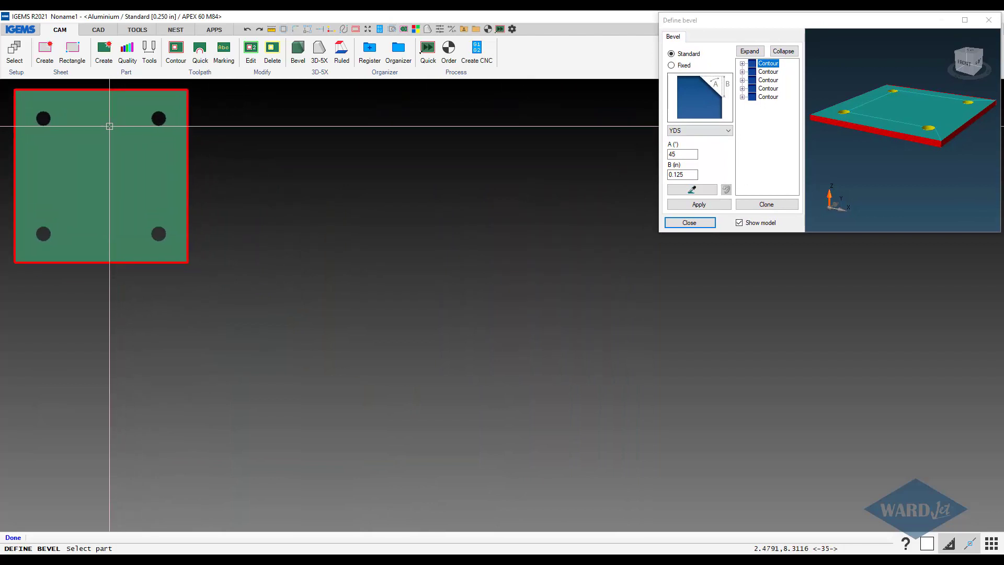
pyautogui.scroll(-1, 109, 126)
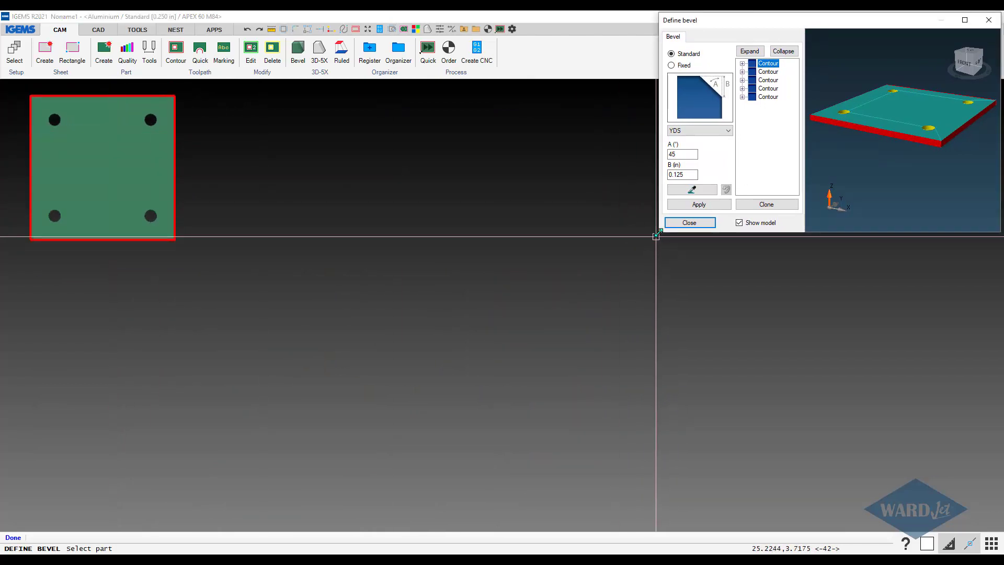
pyautogui.moveTo(656, 235); pyautogui.dragTo(200, 536)
# Step: Rotate the 3-D plate preview through top, front and isometric views
pyautogui.moveTo(594, 264); pyautogui.dragTo(686, 195)
pyautogui.click(966, 57)
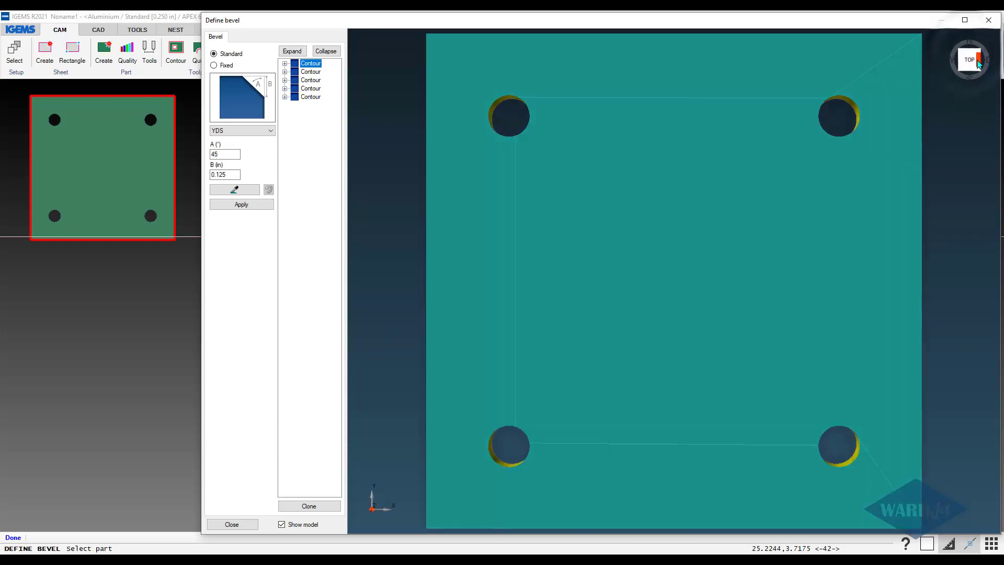
pyautogui.click(961, 64)
pyautogui.click(960, 64)
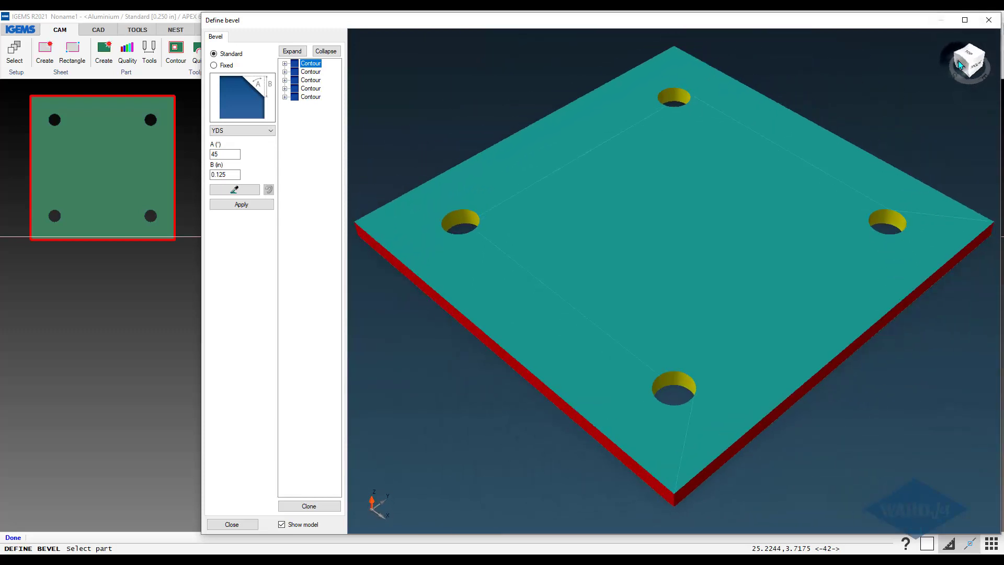
pyautogui.moveTo(756, 227); pyautogui.dragTo(732, 220)
pyautogui.click(318, 73)
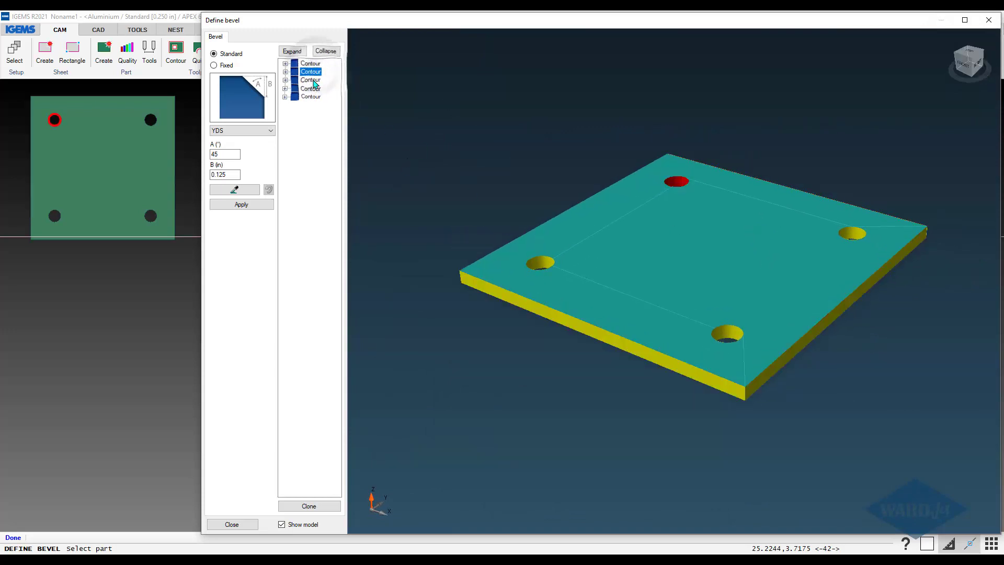
pyautogui.click(314, 80)
pyautogui.click(313, 89)
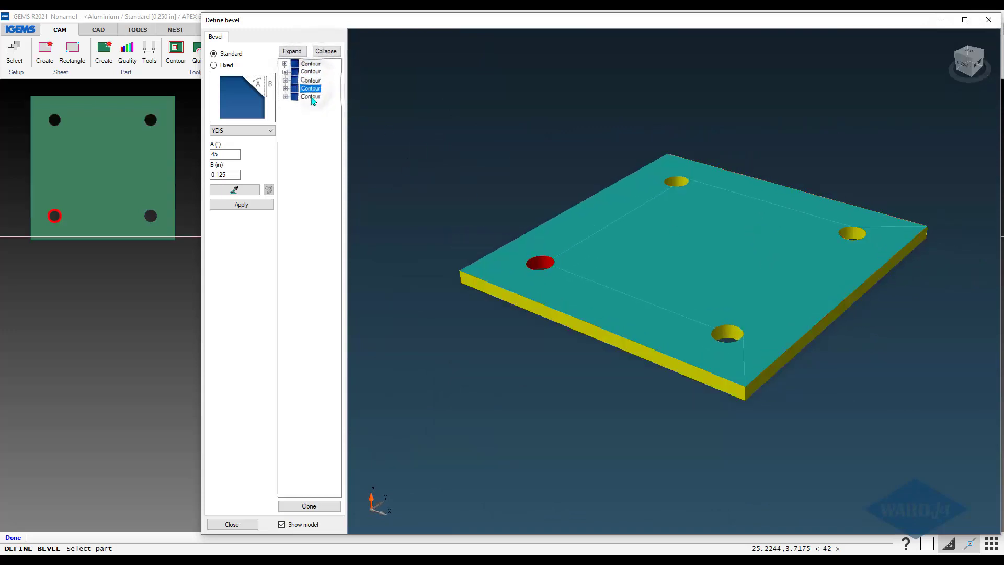
pyautogui.click(316, 98)
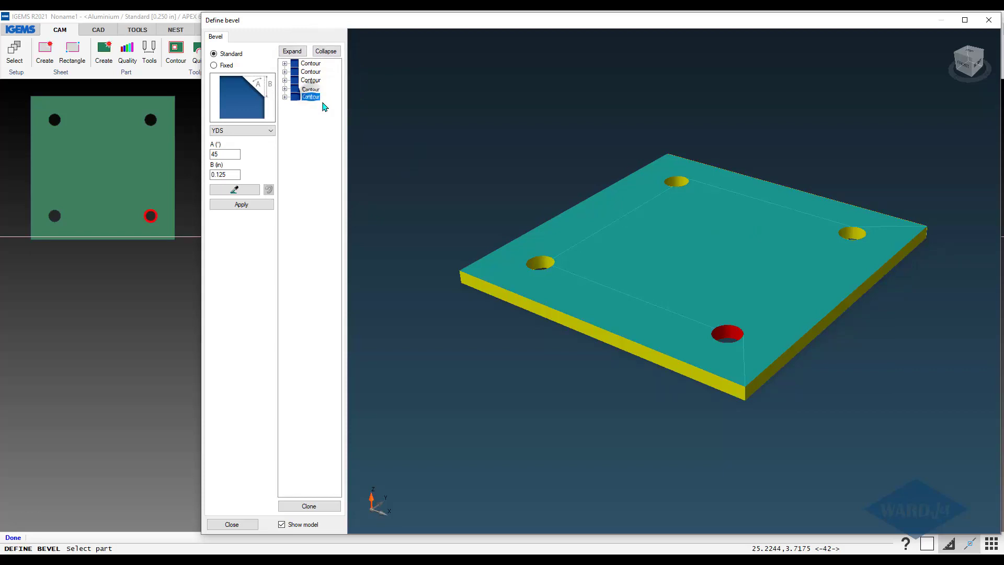
pyautogui.click(311, 64)
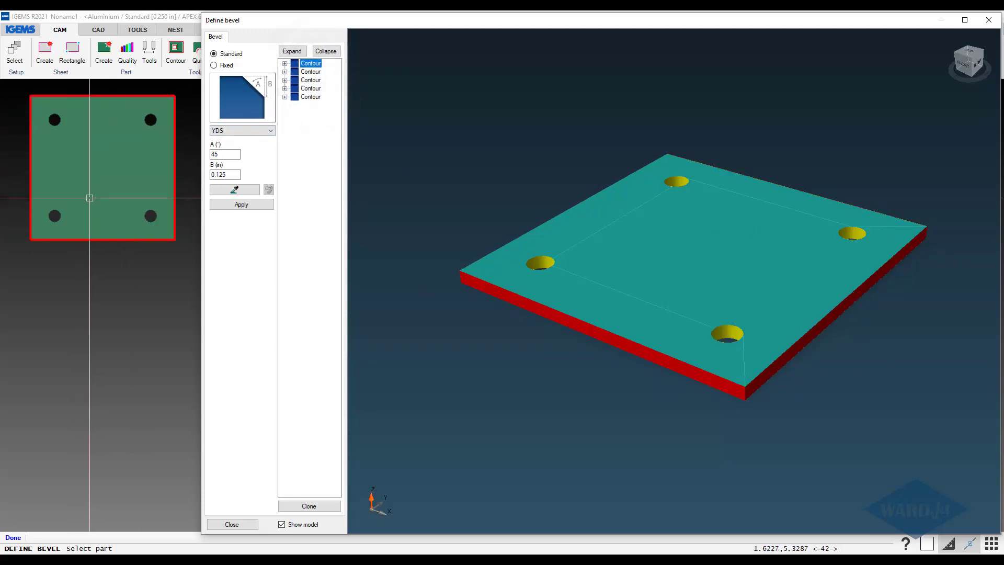
pyautogui.click(310, 71)
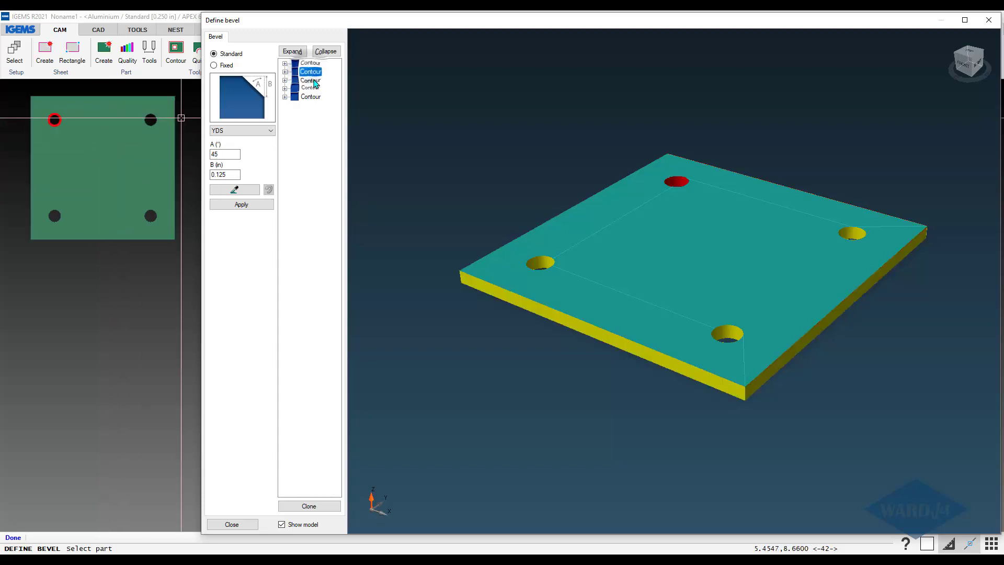
pyautogui.click(310, 80)
pyautogui.click(311, 88)
pyautogui.click(311, 63)
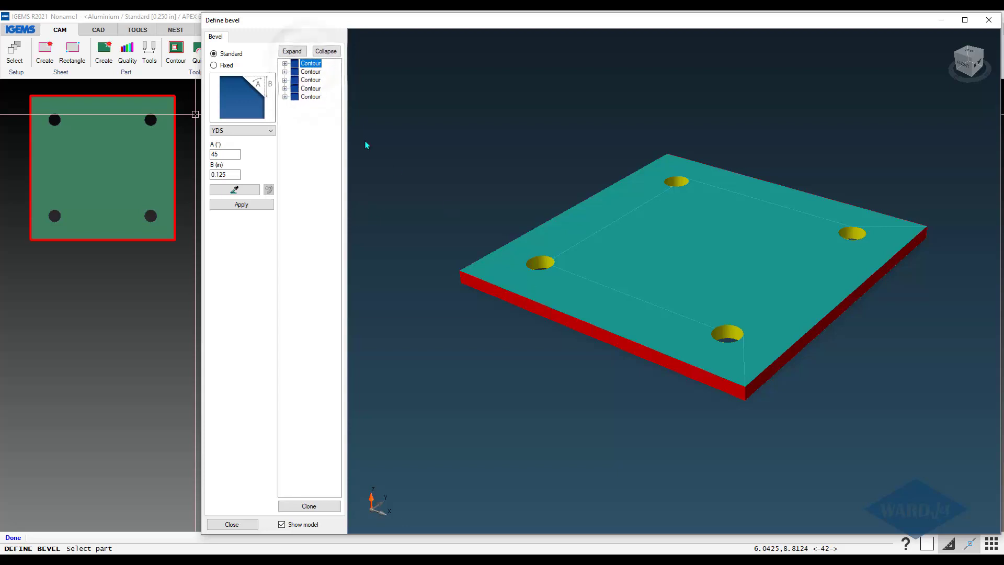
# Step: Split the outer contour into four edges, select the first and keep the YDS bevel type
pyautogui.click(285, 63)
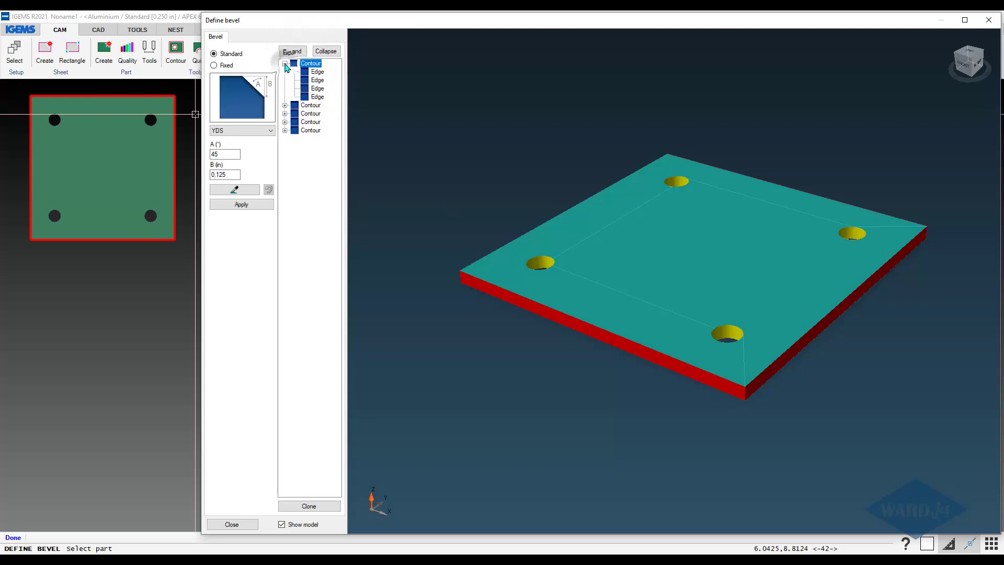
pyautogui.click(317, 71)
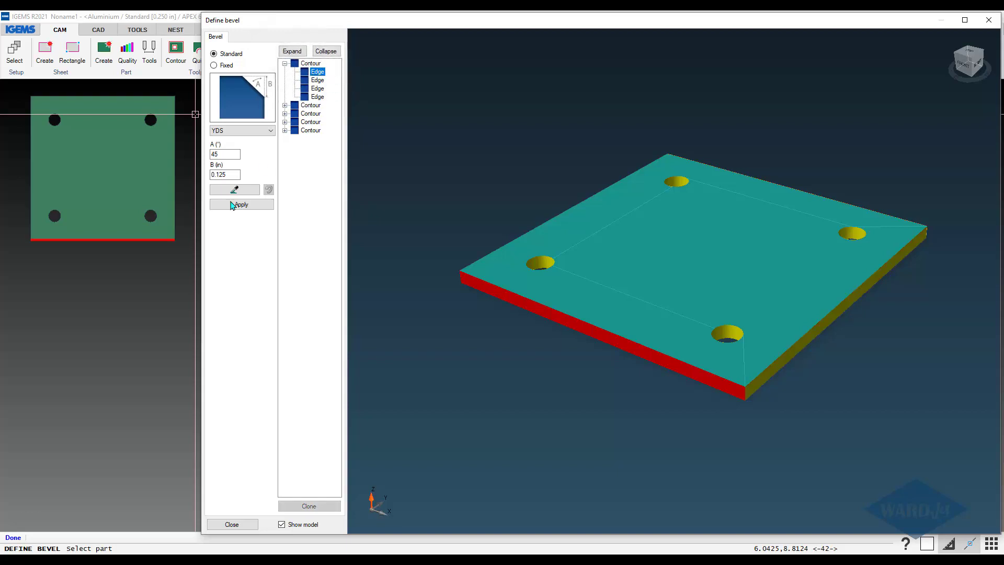
pyautogui.scroll(1, 653, 341)
pyautogui.moveTo(653, 340)
pyautogui.mouseDown(button='middle')
pyautogui.moveTo(605, 291)
pyautogui.moveTo(660, 348)
pyautogui.moveTo(650, 347)
pyautogui.mouseUp(button='middle')
pyautogui.click(267, 130)
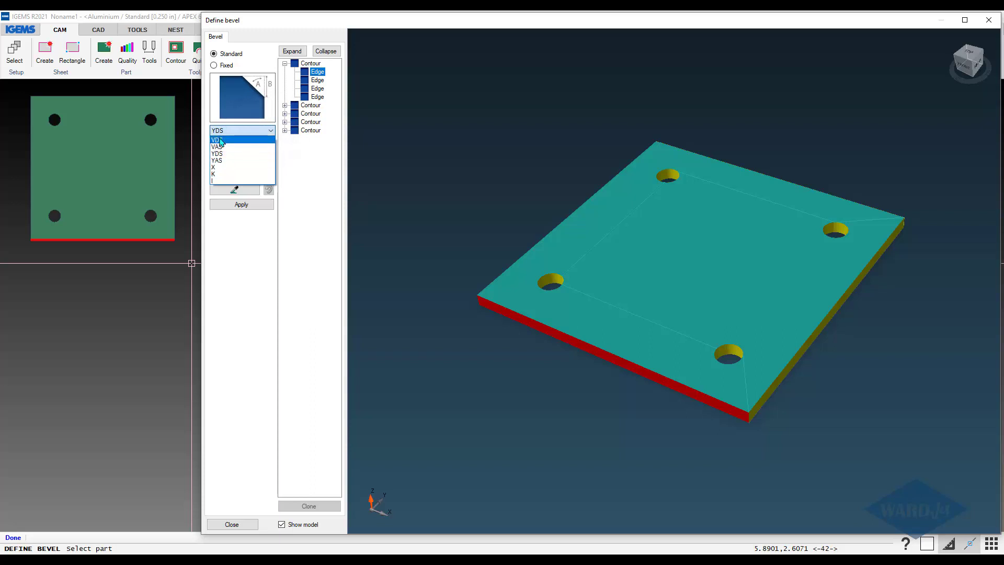
pyautogui.click(218, 154)
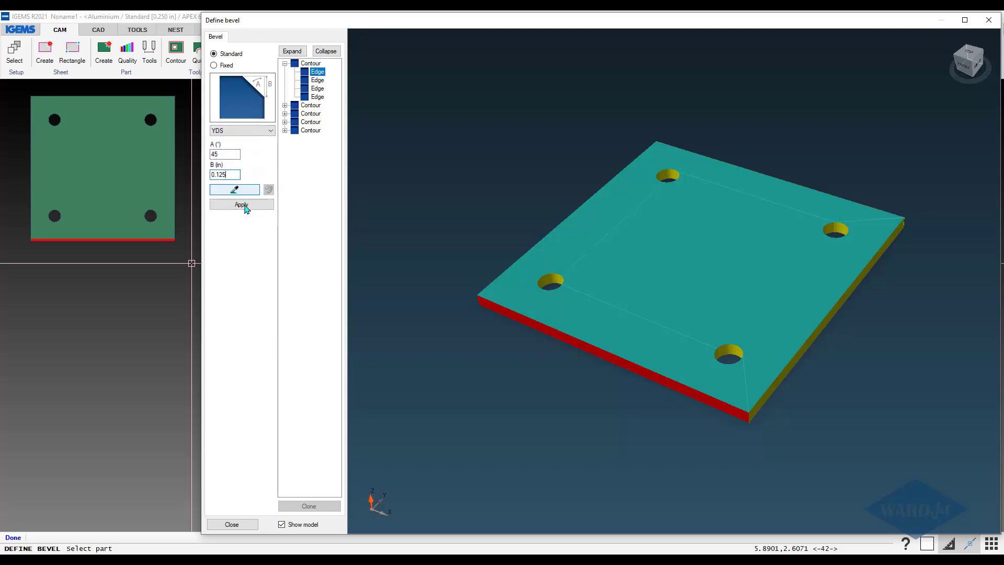
# Step: Zoom, orbit and pan the 3-D preview to inspect the first edge's 45° / 0.125 in bevel
pyautogui.scroll(2, 636, 387)
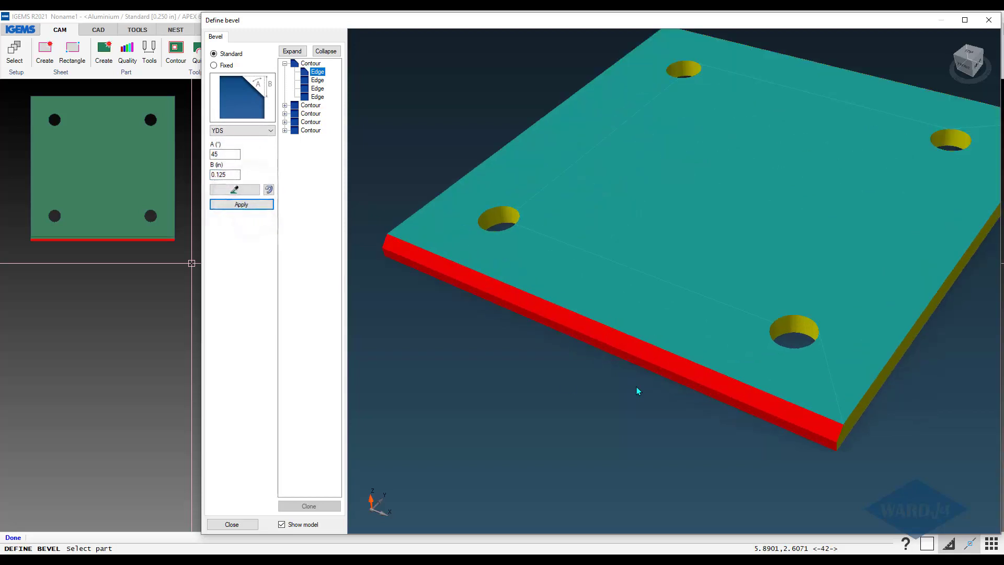
pyautogui.moveTo(636, 387); pyautogui.dragTo(588, 366, button='middle')
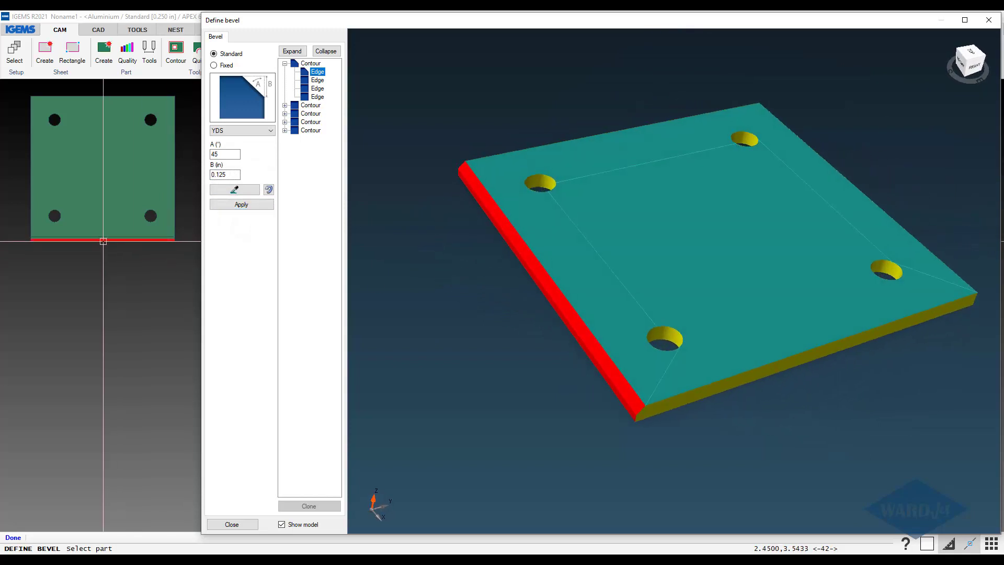
pyautogui.scroll(3, 78, 240)
pyautogui.scroll(3, 105, 237)
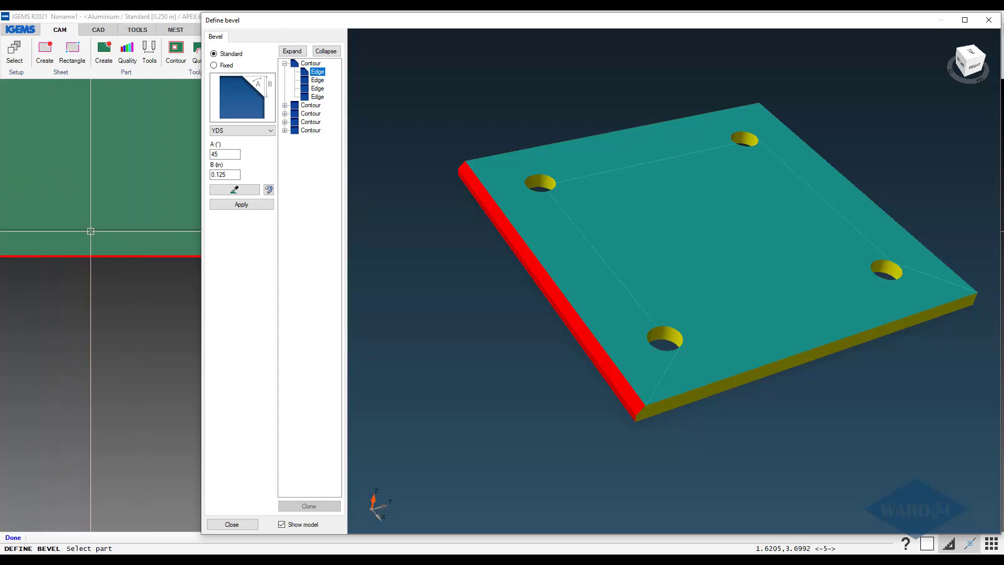
pyautogui.scroll(-5, 178, 233)
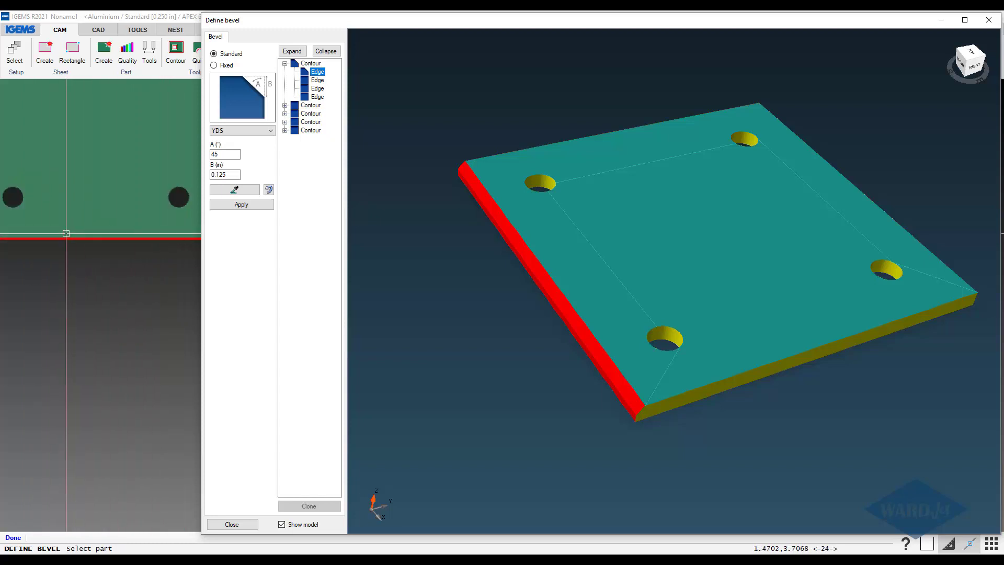
pyautogui.scroll(4, 85, 265)
pyautogui.scroll(2, 85, 265)
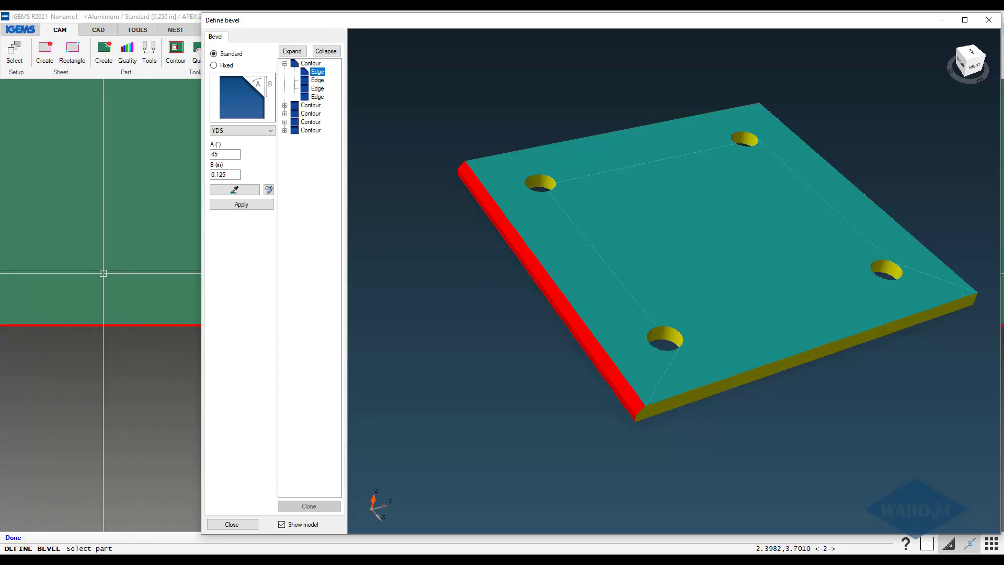
pyautogui.scroll(-2, 85, 272)
pyautogui.scroll(-3, 85, 273)
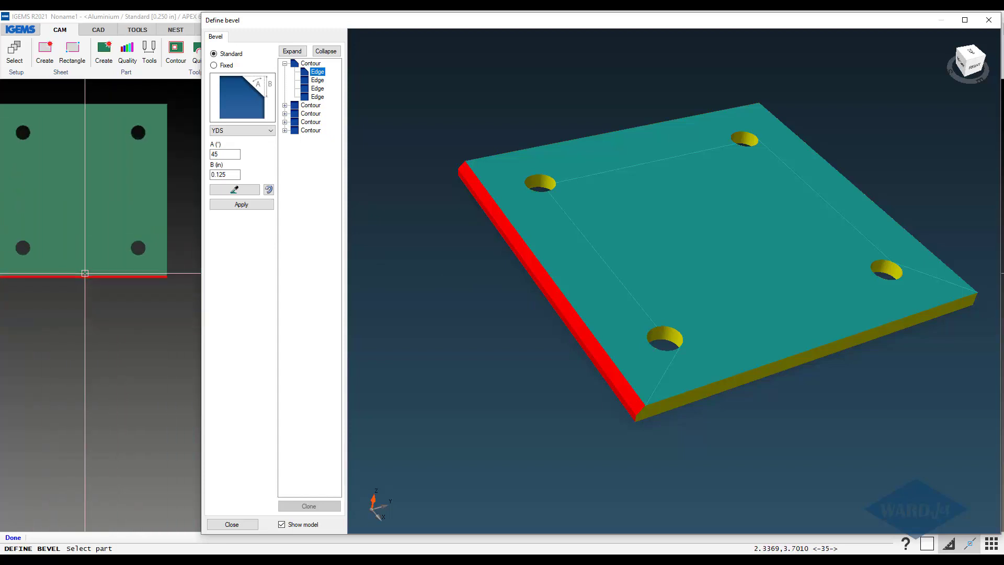
pyautogui.moveTo(456, 276); pyautogui.dragTo(652, 303, button='middle')
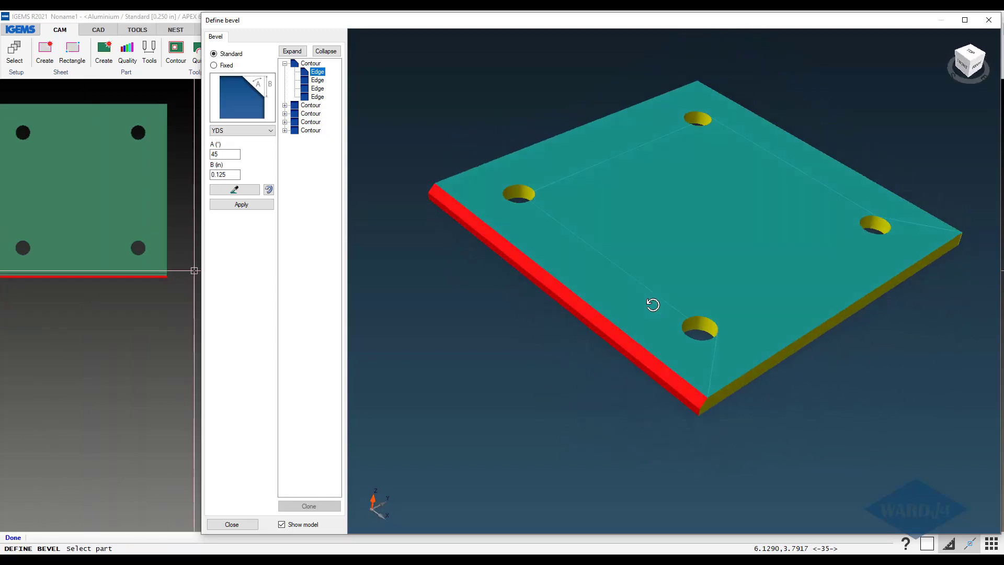
# Step: Select the second outer edge and apply the 45° / 0.125 in chamfer to it
pyautogui.click(317, 80)
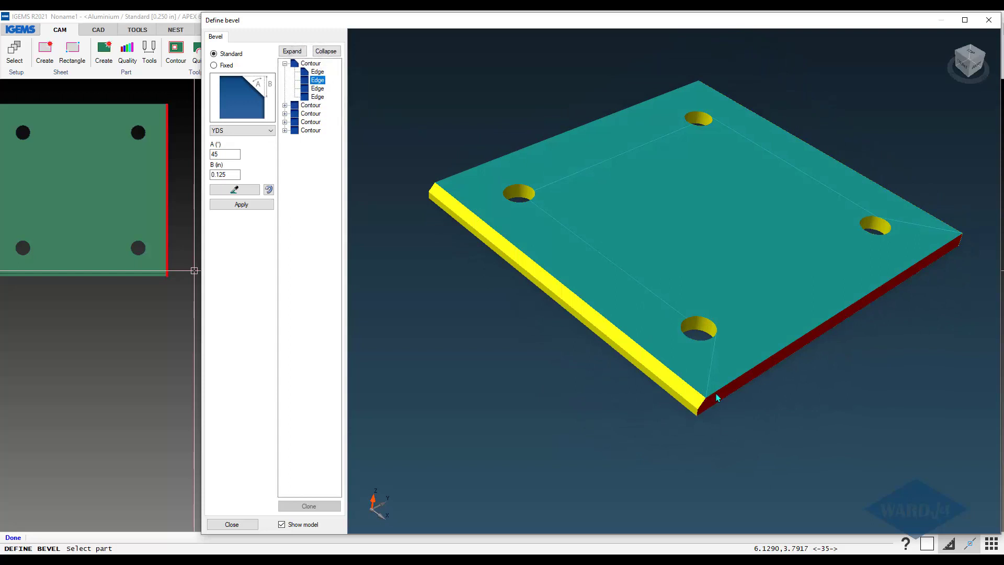
pyautogui.click(246, 206)
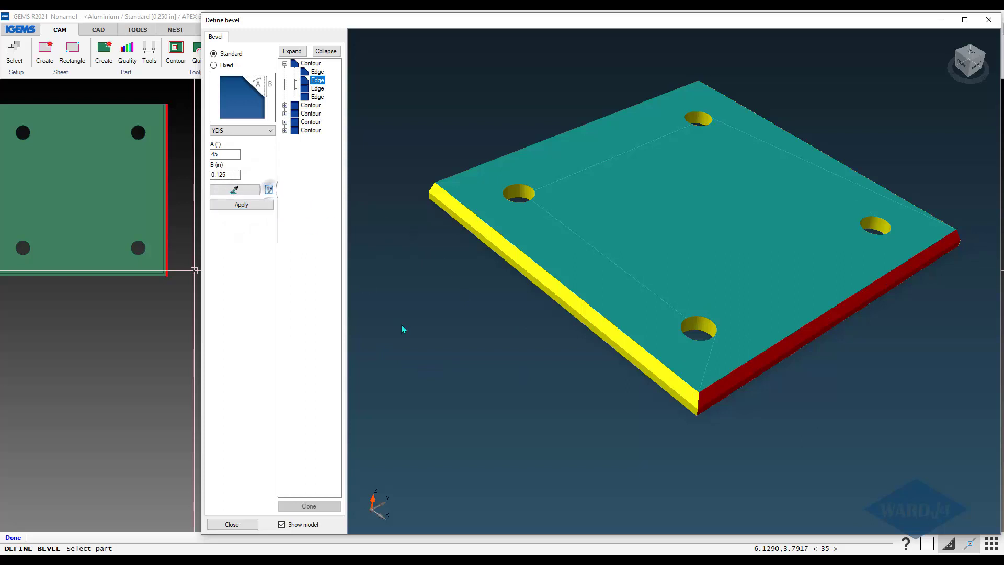
pyautogui.click(269, 190)
pyautogui.click(248, 206)
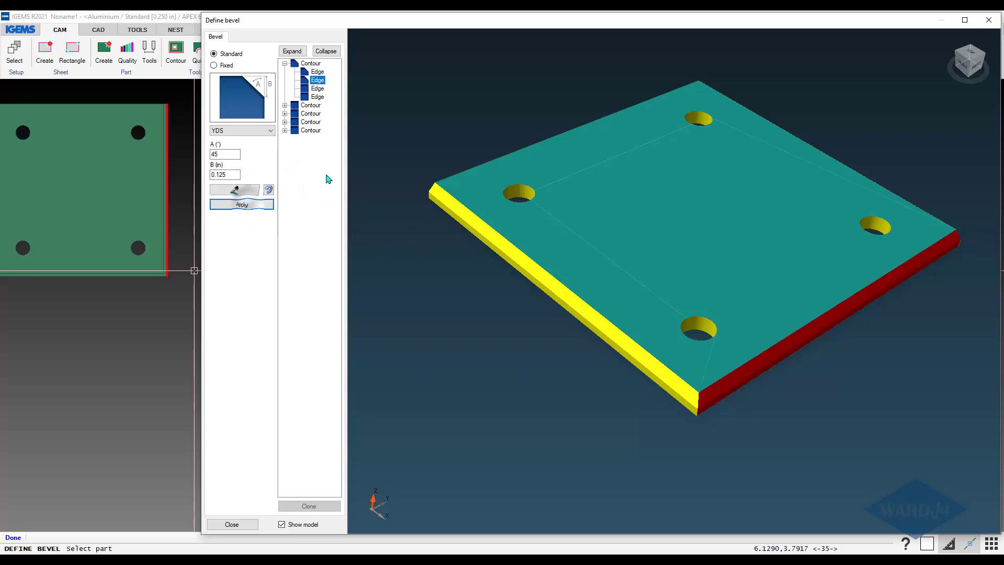
# Step: Change the front-right edge to a straight I edge type and apply it
pyautogui.click(246, 131)
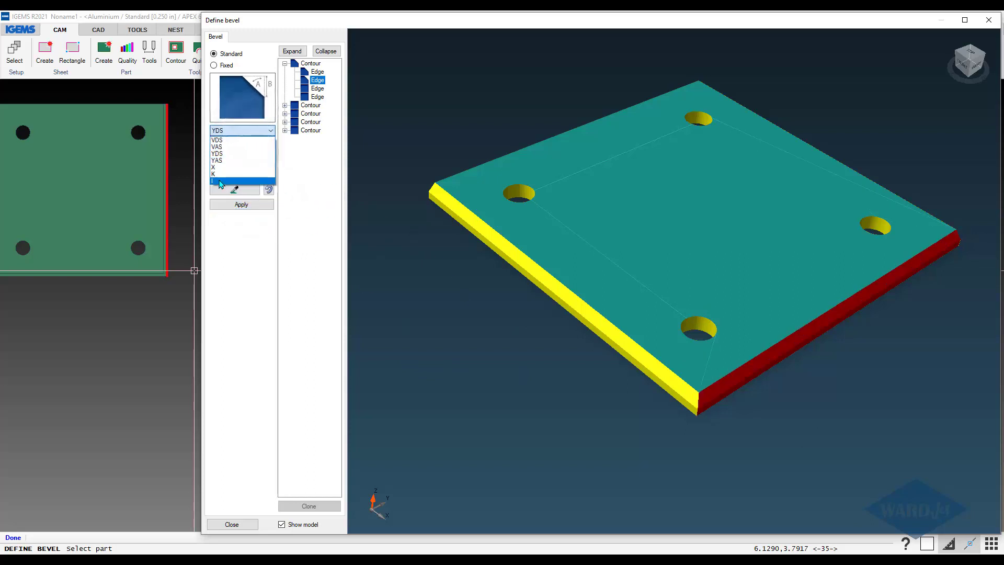
pyautogui.click(219, 182)
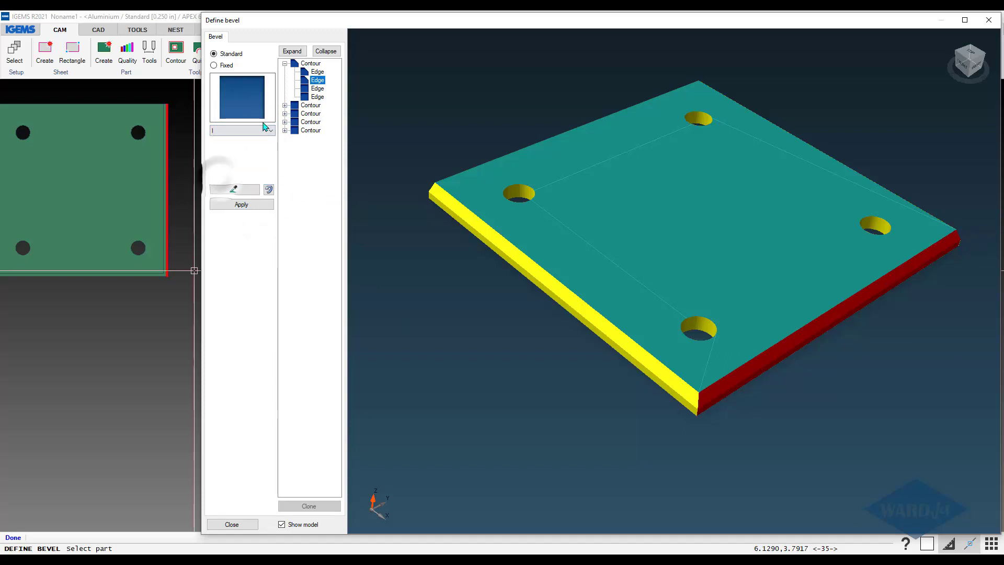
pyautogui.click(255, 207)
pyautogui.moveTo(717, 393); pyautogui.dragTo(734, 377)
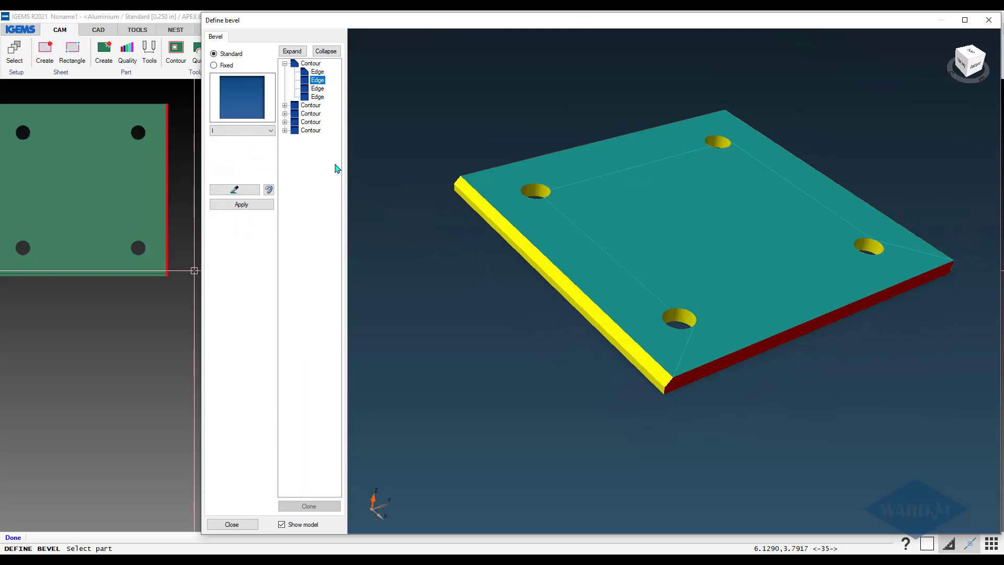
# Step: Switch the front-right edge back to a YDS bevel and apply it
pyautogui.click(258, 136)
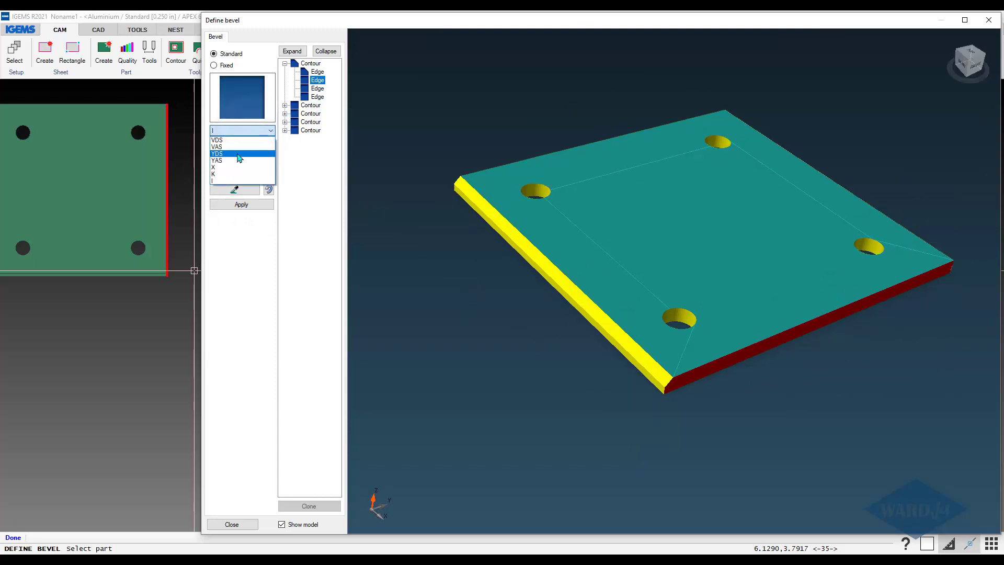
pyautogui.click(238, 154)
pyautogui.click(244, 206)
pyautogui.moveTo(632, 324); pyautogui.dragTo(596, 309)
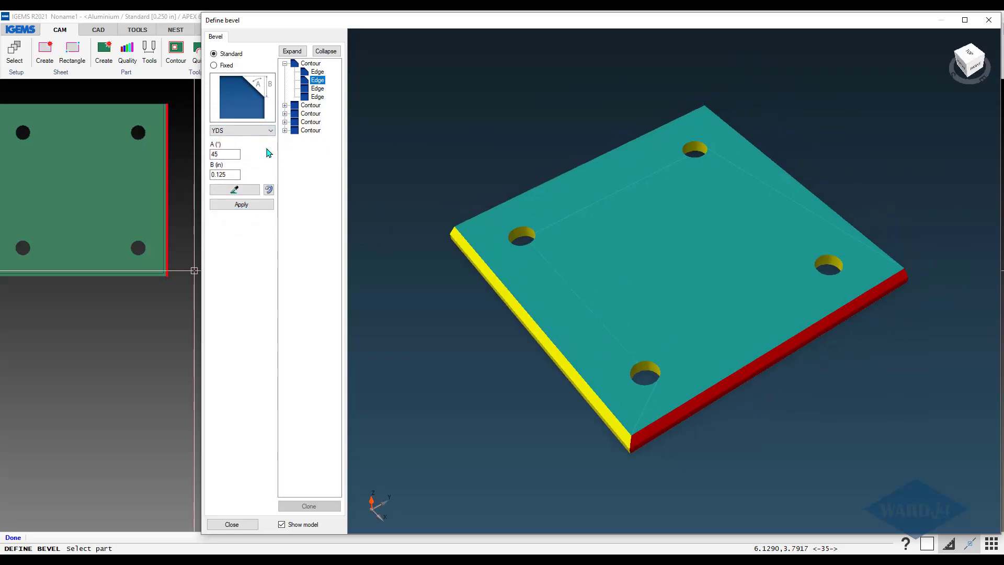
# Step: Apply the YDS 45° / 0.125 in bevel to the top hole's contour
pyautogui.click(309, 105)
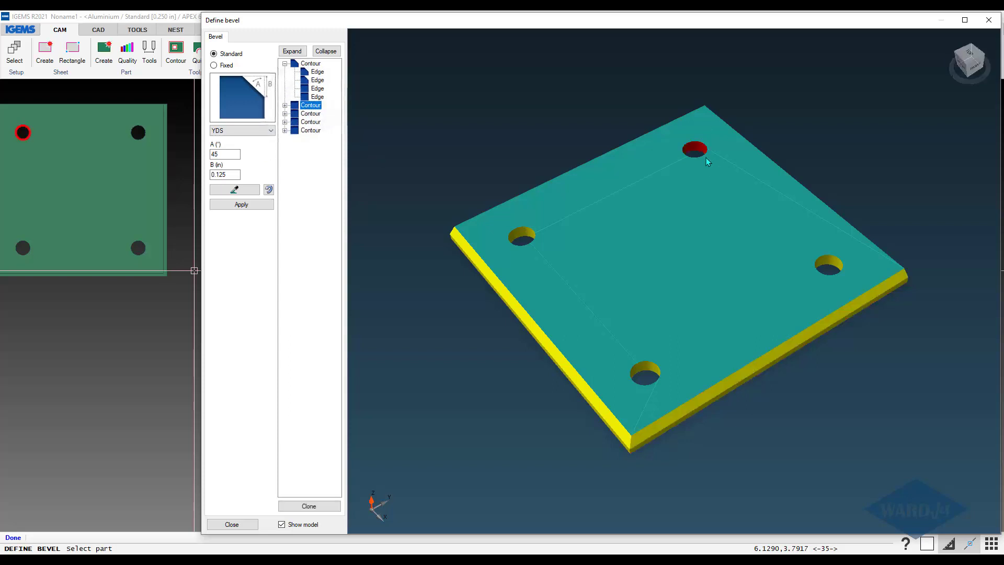
pyautogui.click(248, 204)
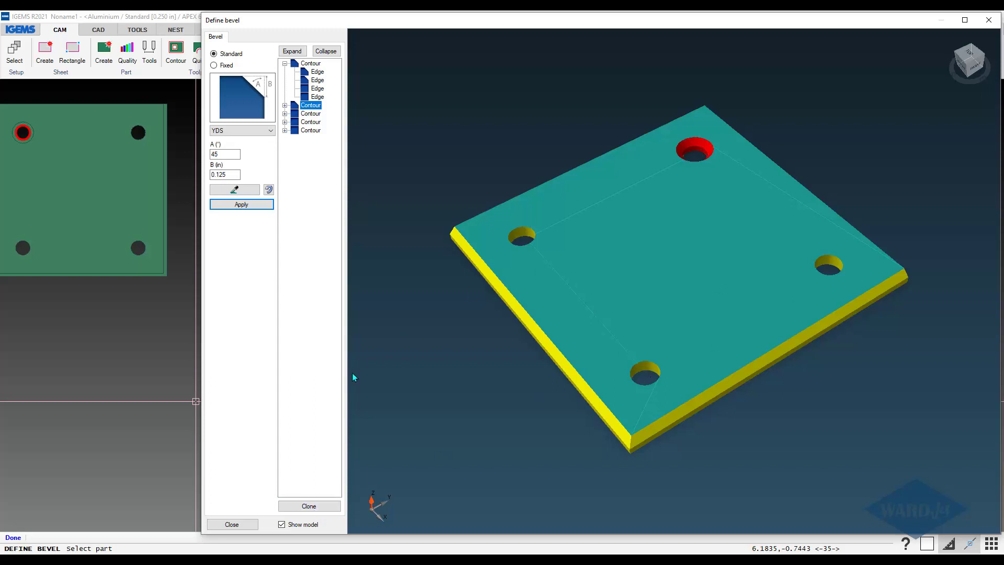
# Step: Clone the top hole's YDS bevel onto the remaining three holes
pyautogui.click(307, 507)
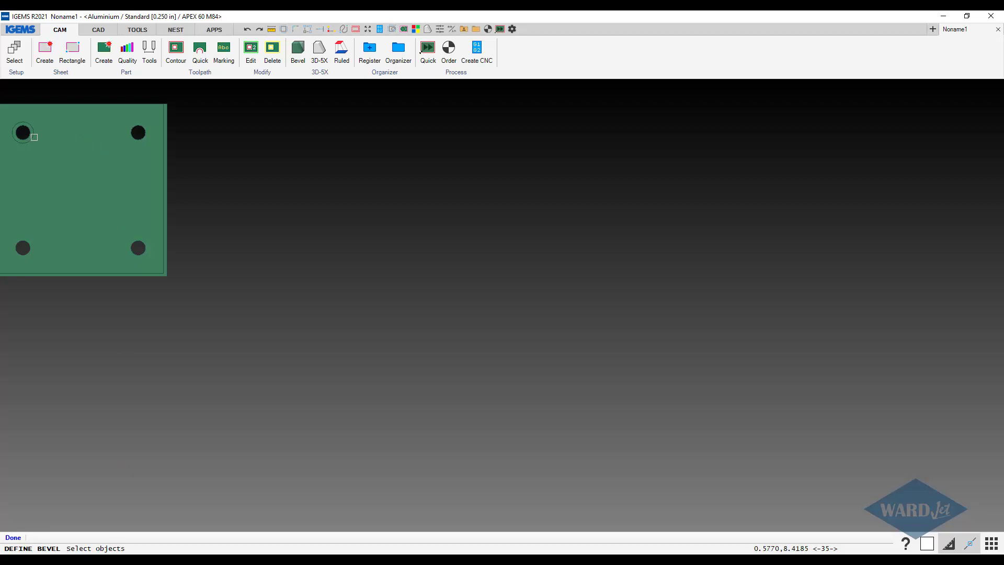
pyautogui.click(33, 137)
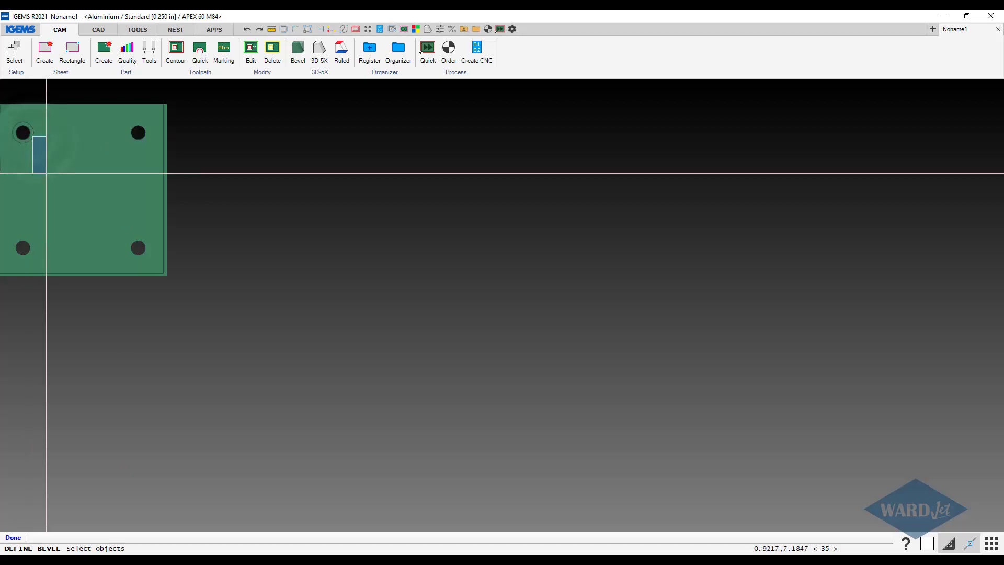
pyautogui.click(58, 162)
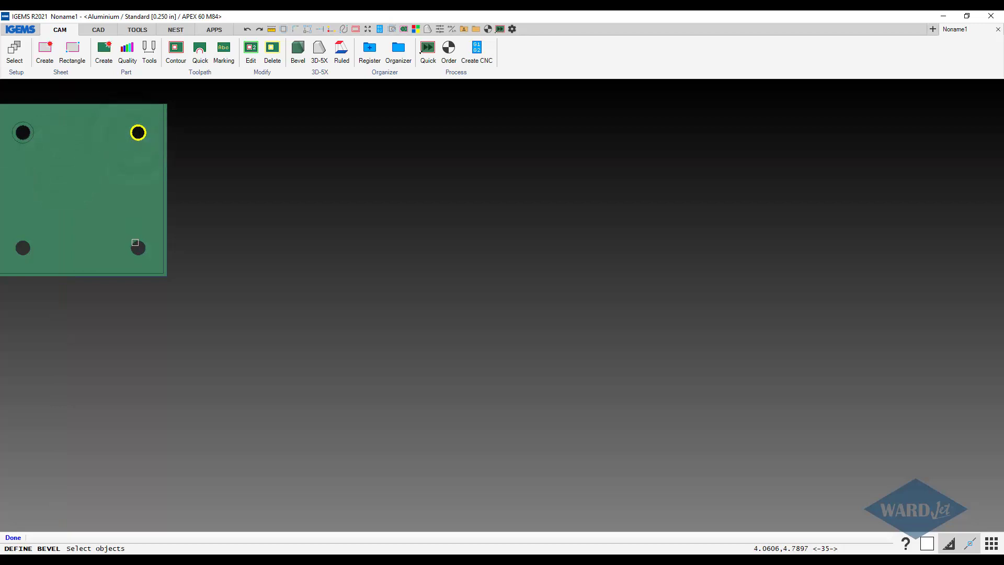
pyautogui.click(136, 244)
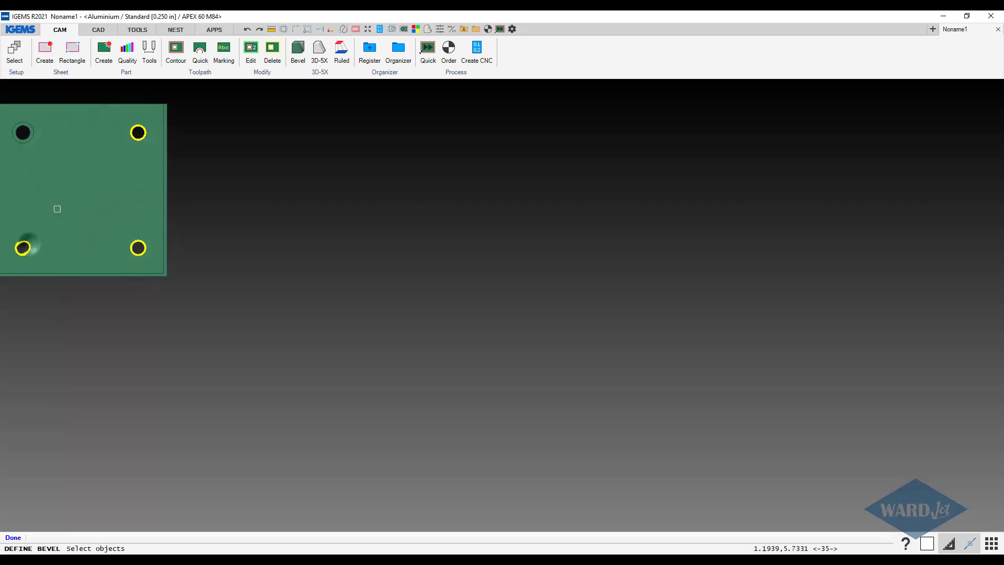
pyautogui.rightClick(64, 200)
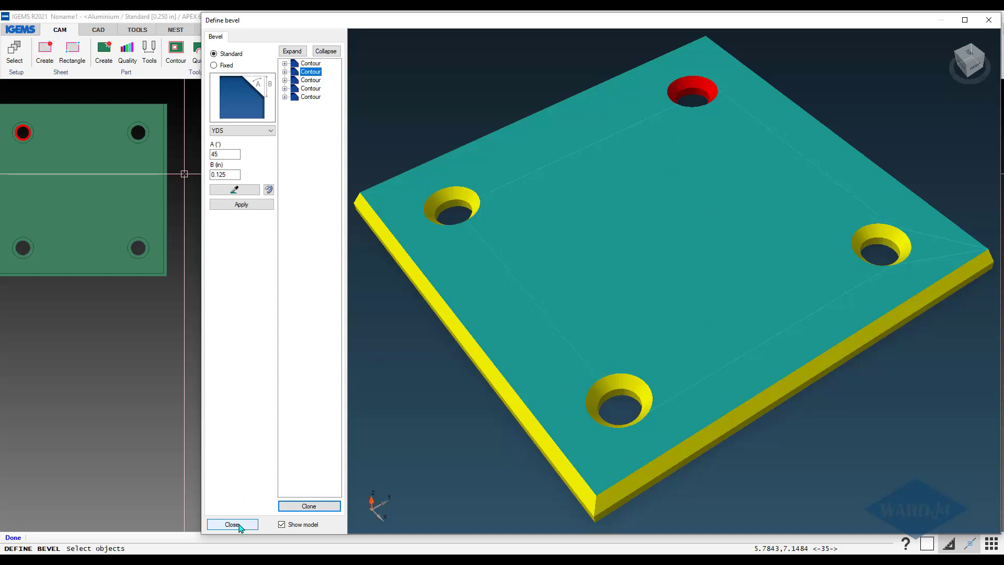
# Step: Toggle the 3-D model preview off and on to check the countersunk holes
pyautogui.click(282, 524)
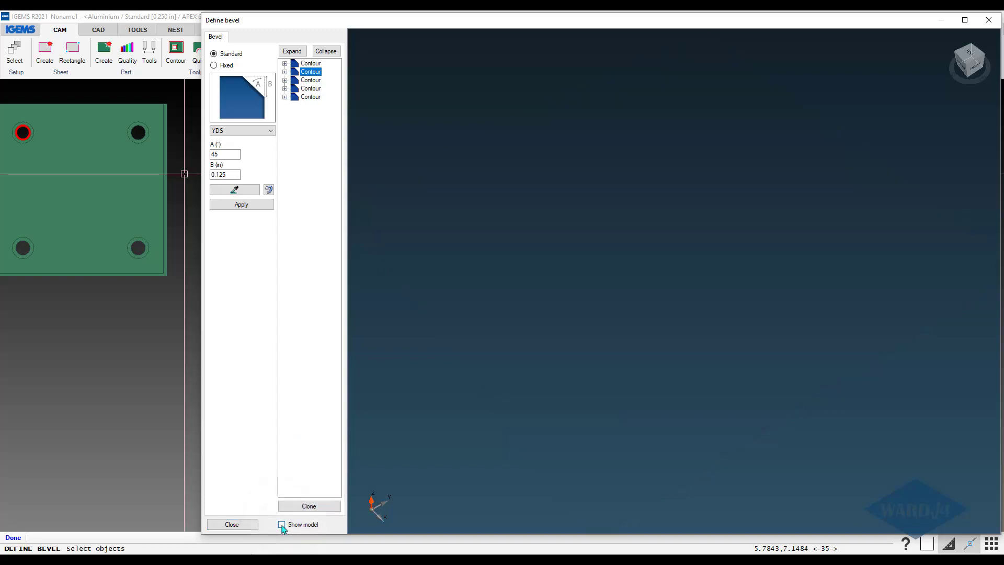
pyautogui.click(282, 525)
pyautogui.click(281, 524)
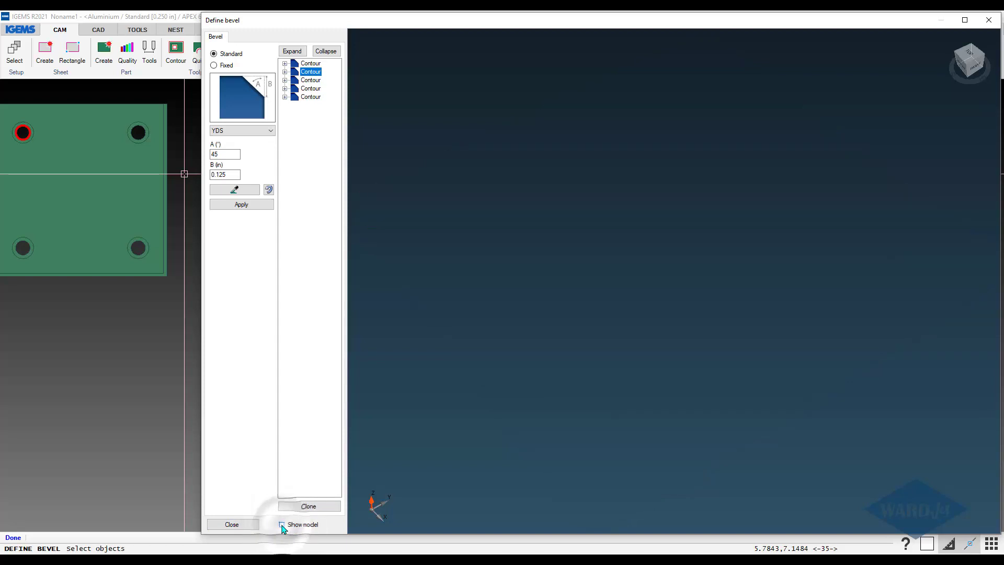
pyautogui.click(282, 524)
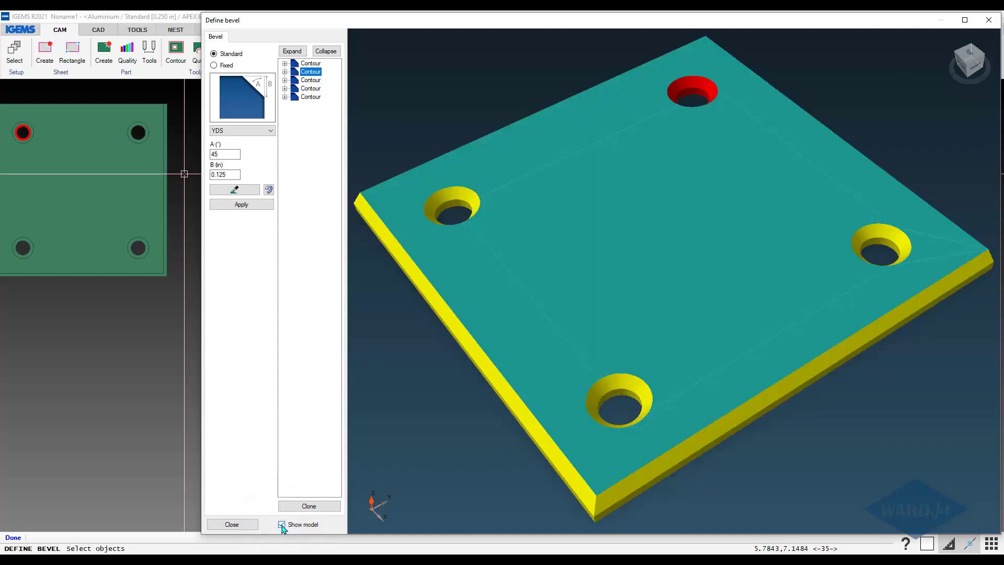
pyautogui.click(281, 524)
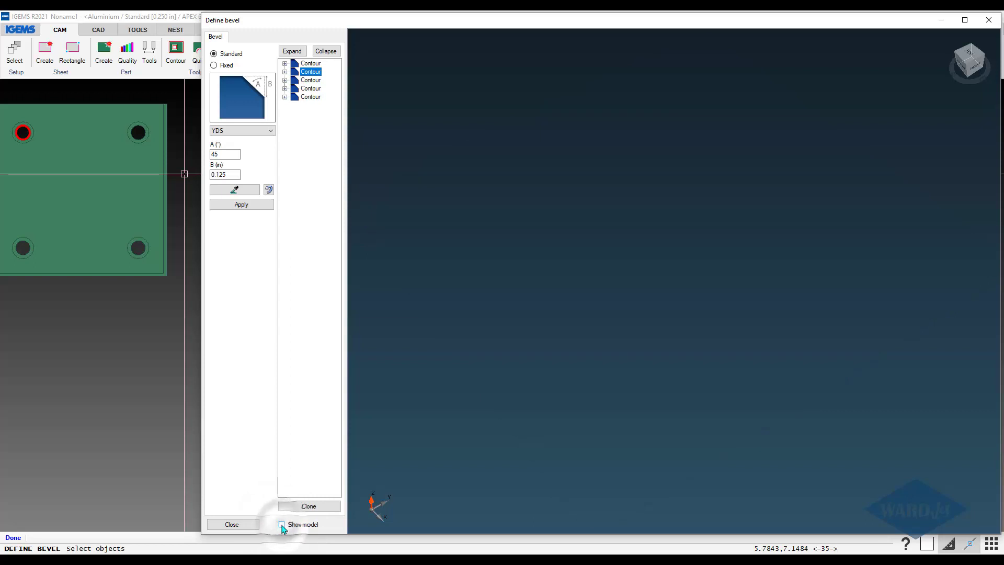
pyautogui.click(281, 525)
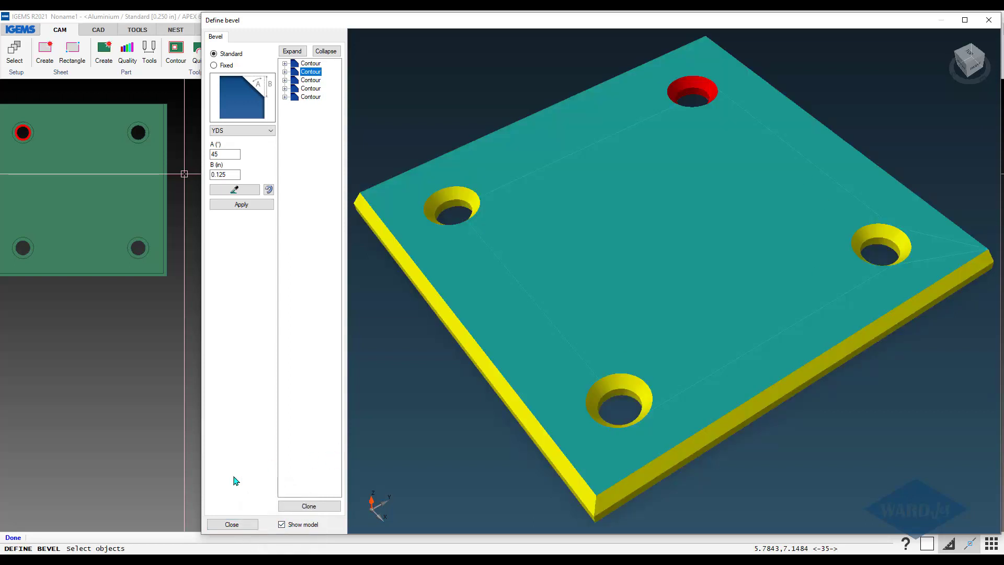
# Step: Close the Define bevel window and centre the plate in the 2D view
pyautogui.click(233, 524)
pyautogui.scroll(-3, 209, 318)
pyautogui.scroll(5, 272, 354)
pyautogui.moveTo(347, 266); pyautogui.dragTo(368, 275, button='middle')
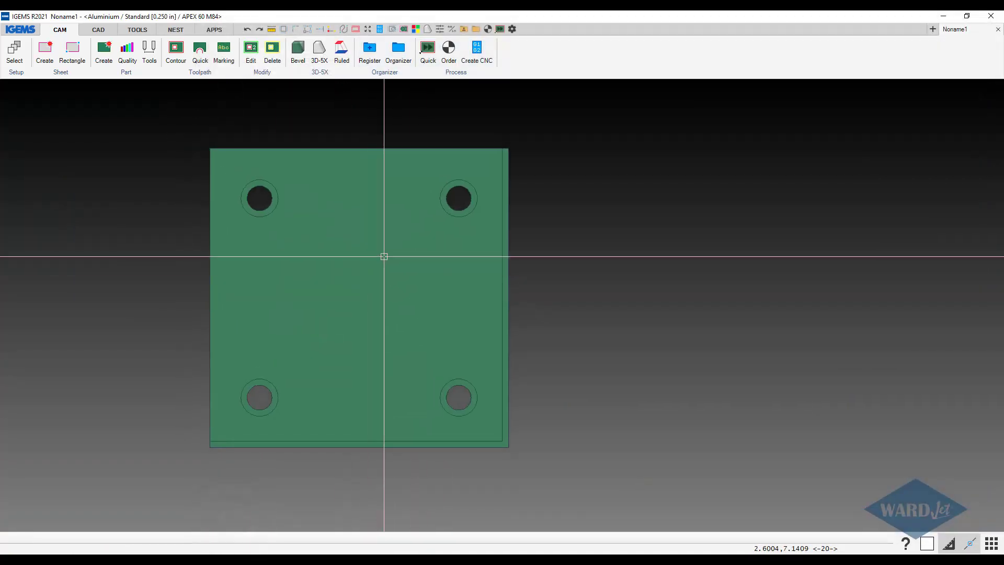
# Step: Start Bevel > Cut (Deprecated) on the plate and bring up the piercing method choices
pyautogui.click(320, 77)
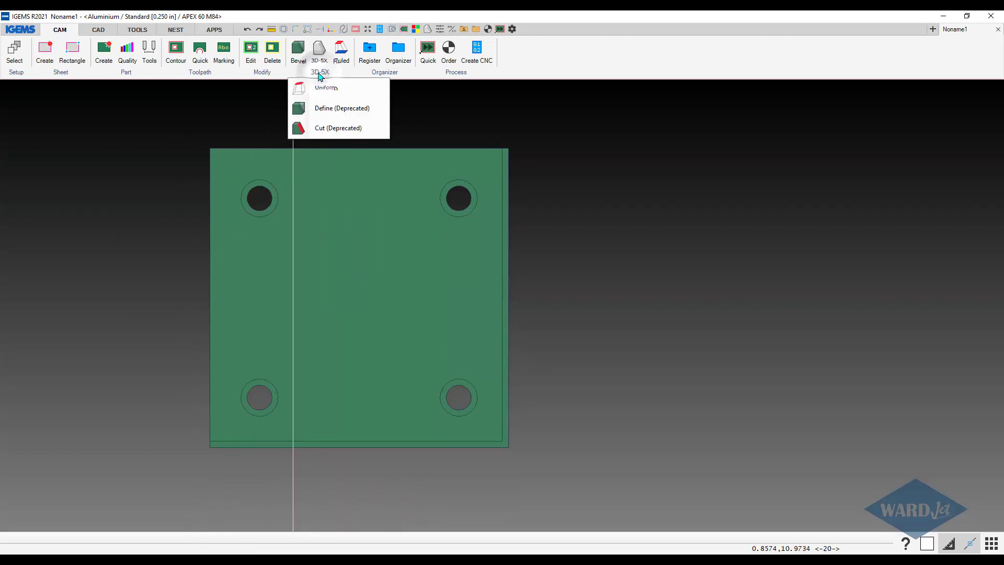
pyautogui.click(326, 129)
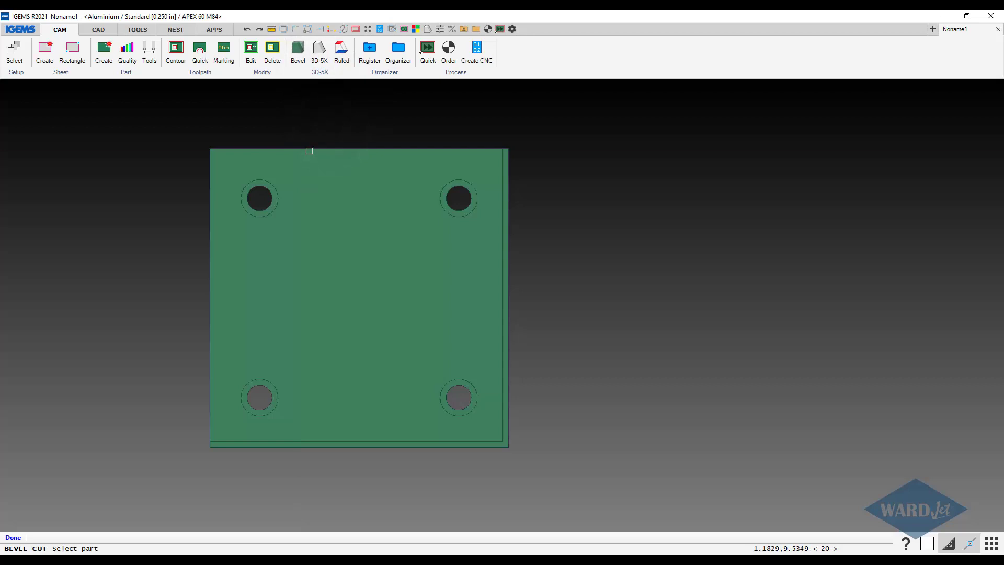
pyautogui.click(309, 151)
pyautogui.moveTo(464, 162)
pyautogui.mouseDown()
pyautogui.moveTo(603, 154)
pyautogui.moveTo(616, 142)
pyautogui.moveTo(472, 161)
pyautogui.mouseUp()
pyautogui.scroll(1, 464, 220)
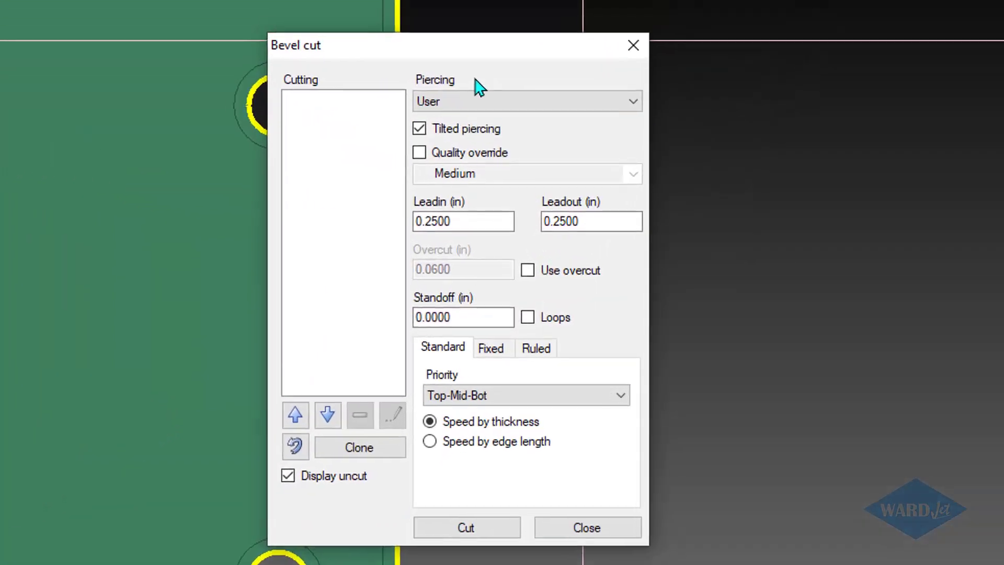
pyautogui.click(484, 181)
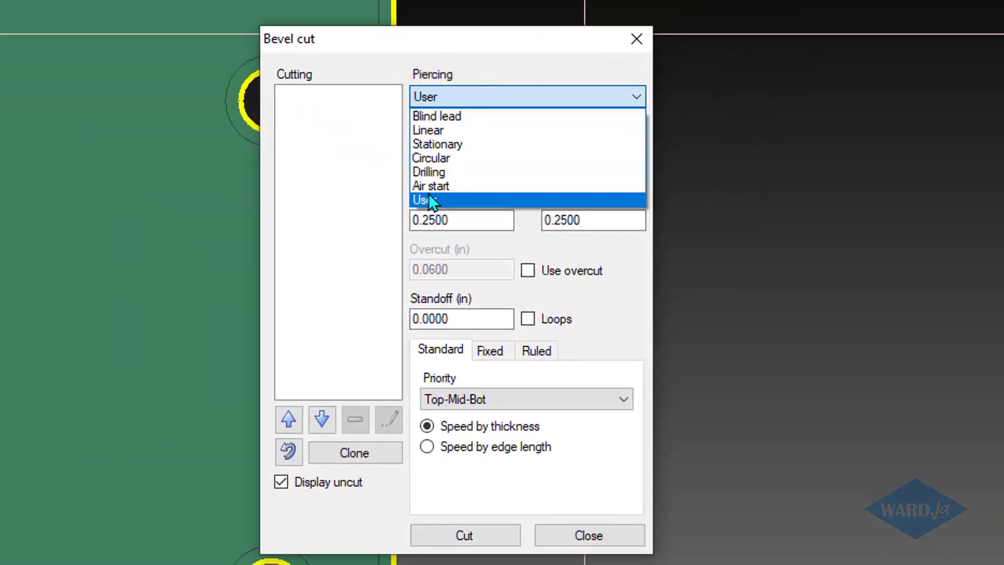
# Step: Set Linear piercing, 0.0400 in lead-out, 0.0600 in overcut and Bot-Mid-Top priority
pyautogui.click(431, 132)
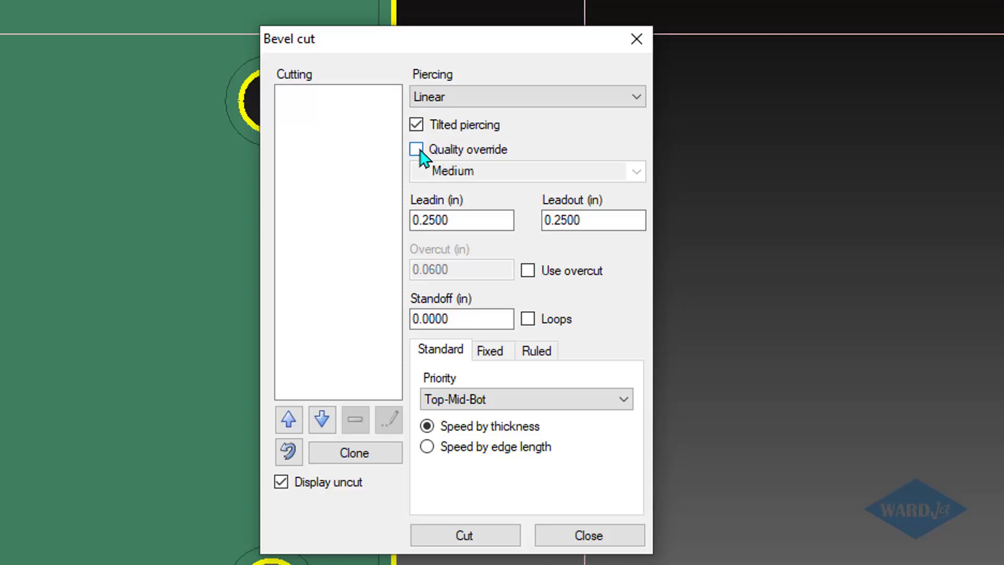
pyautogui.click(417, 150)
pyautogui.click(494, 177)
pyautogui.click(477, 152)
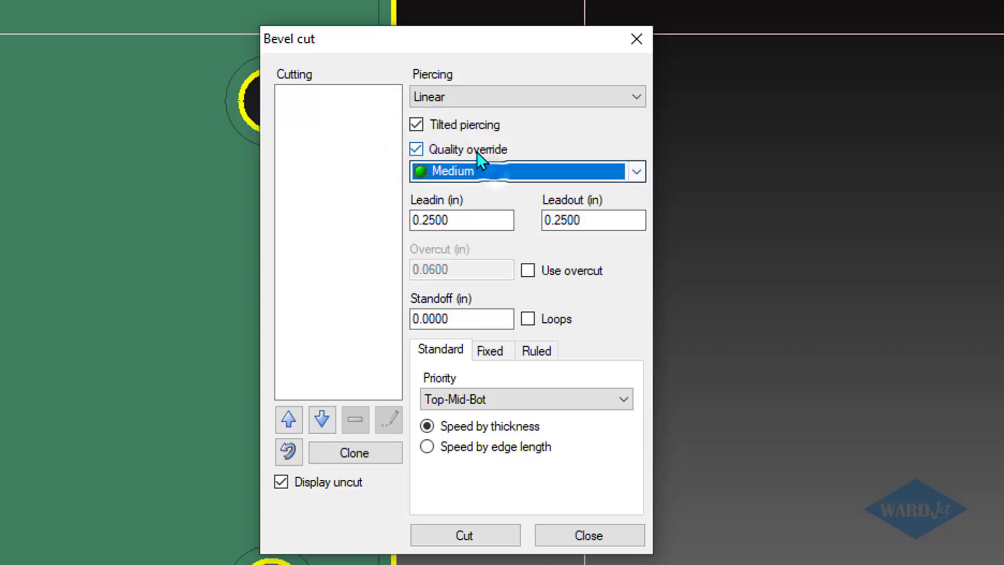
pyautogui.click(476, 152)
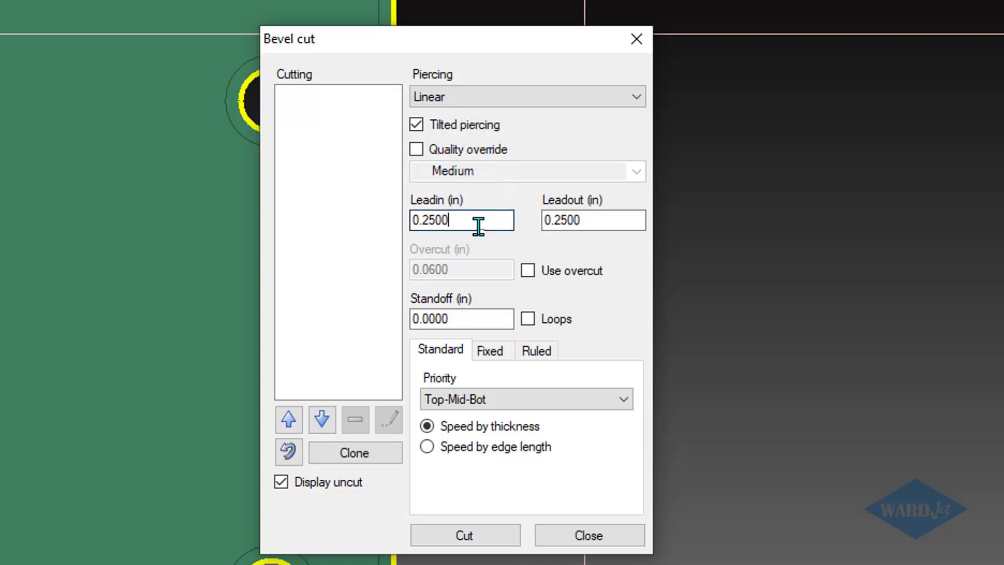
pyautogui.moveTo(473, 224); pyautogui.dragTo(549, 224)
pyautogui.moveTo(634, 220); pyautogui.dragTo(536, 222)
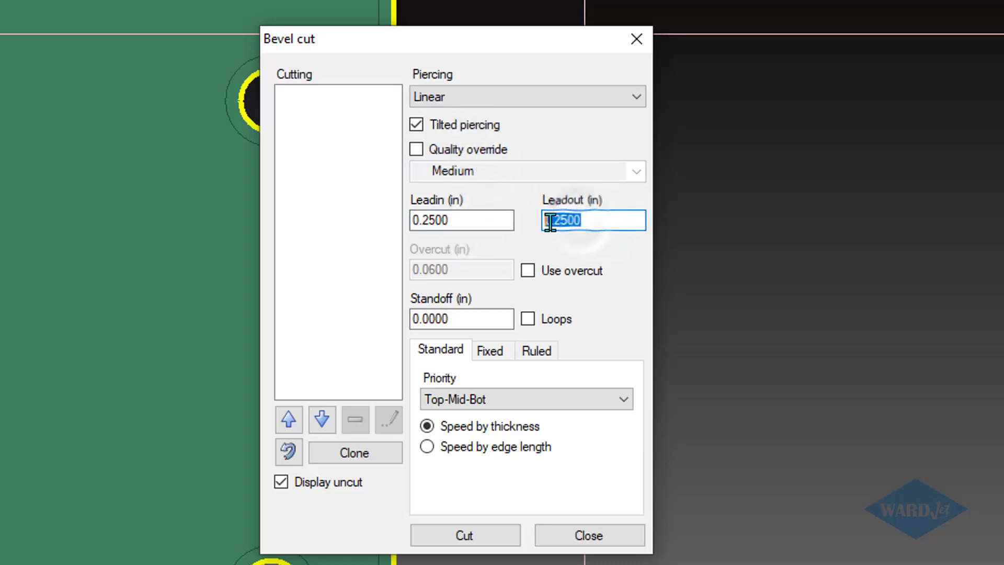
pyautogui.click(529, 275)
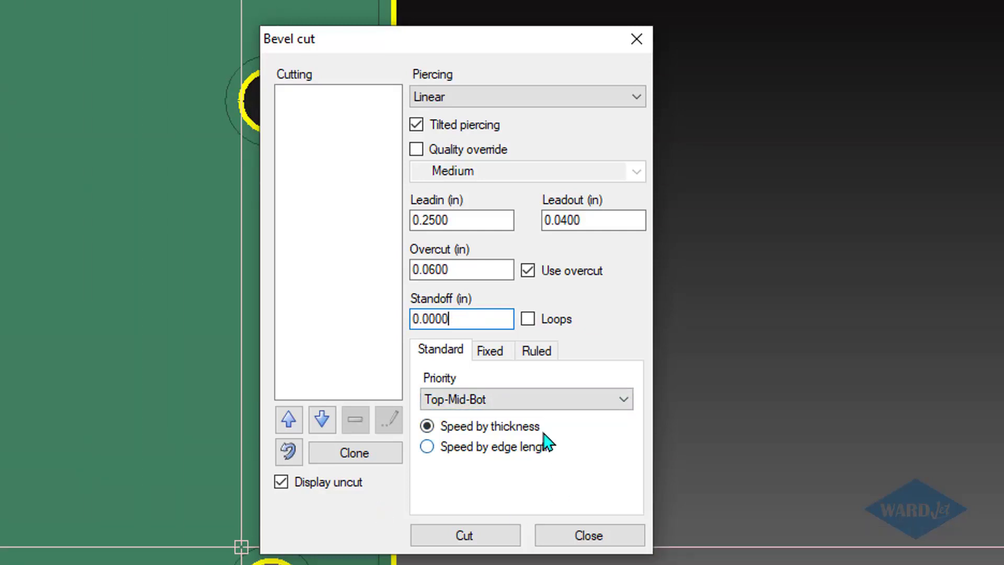
pyautogui.click(547, 398)
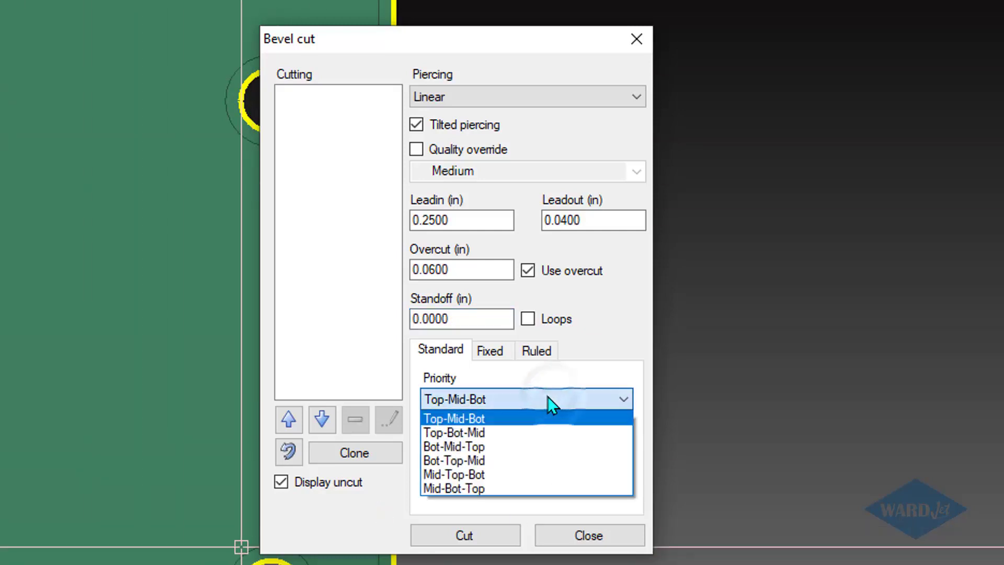
pyautogui.click(482, 447)
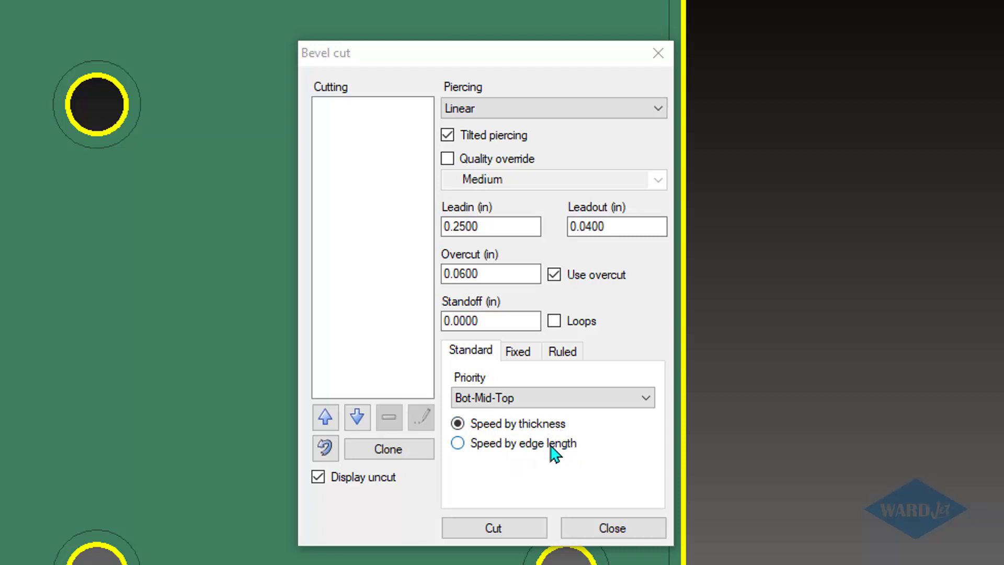
pyautogui.scroll(-2, 739, 426)
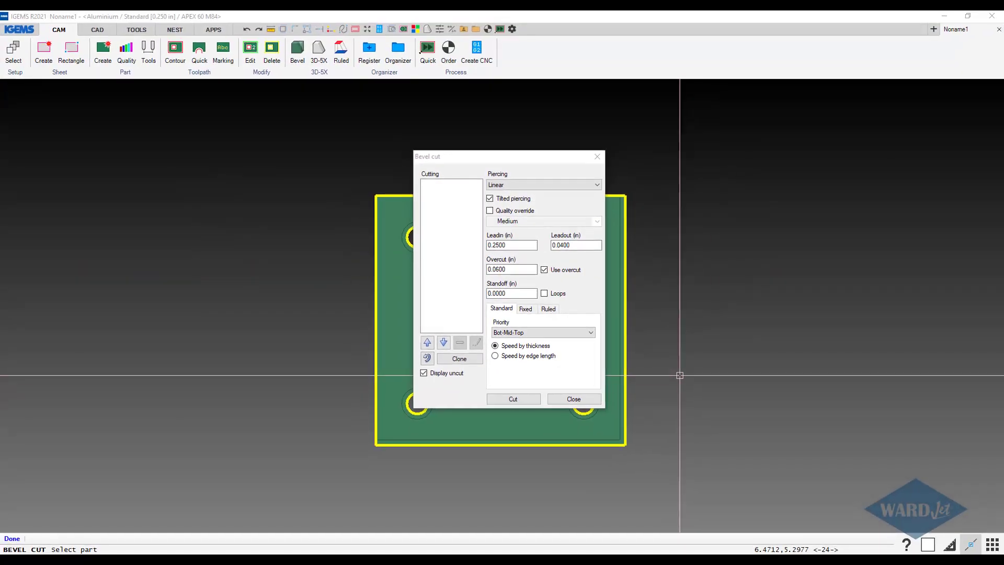
pyautogui.moveTo(679, 375); pyautogui.dragTo(623, 246, button='middle')
pyautogui.moveTo(679, 313); pyautogui.dragTo(605, 269, button='middle')
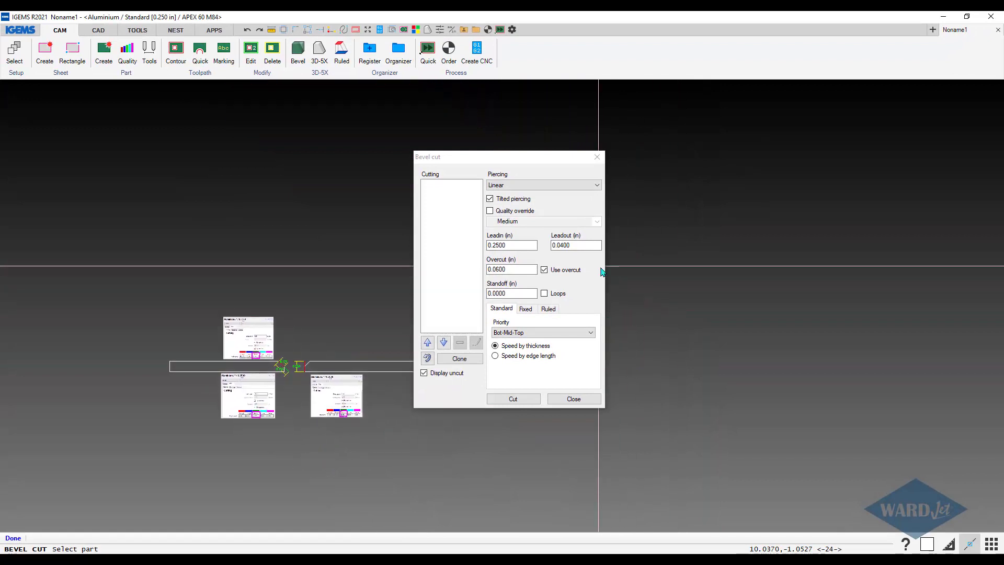
pyautogui.moveTo(732, 334); pyautogui.dragTo(935, 268, button='middle')
pyautogui.scroll(2, 656, 335)
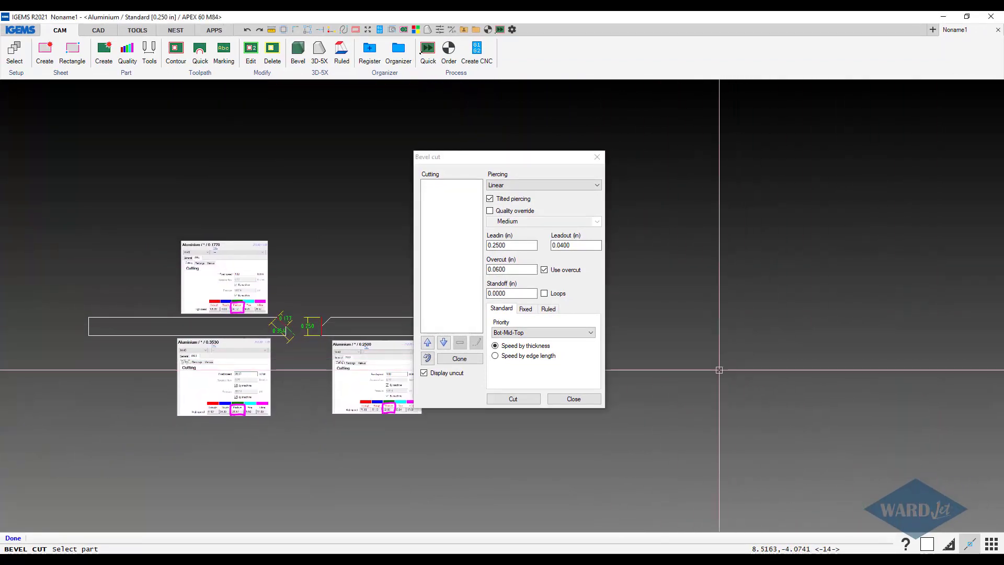
pyautogui.scroll(1, 706, 366)
pyautogui.scroll(3, 298, 442)
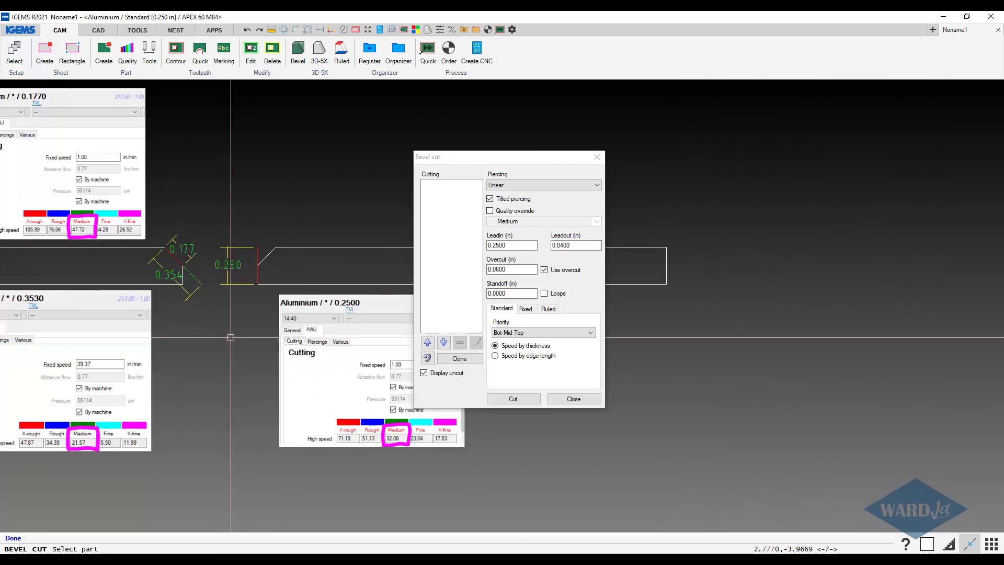
pyautogui.scroll(1, 289, 340)
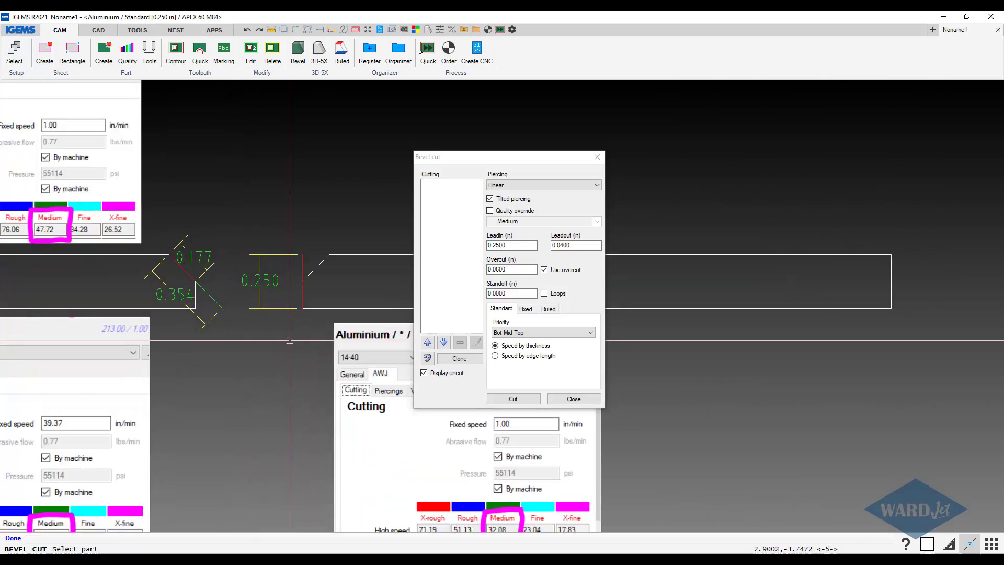
pyautogui.scroll(1, 288, 340)
pyautogui.scroll(1, 280, 384)
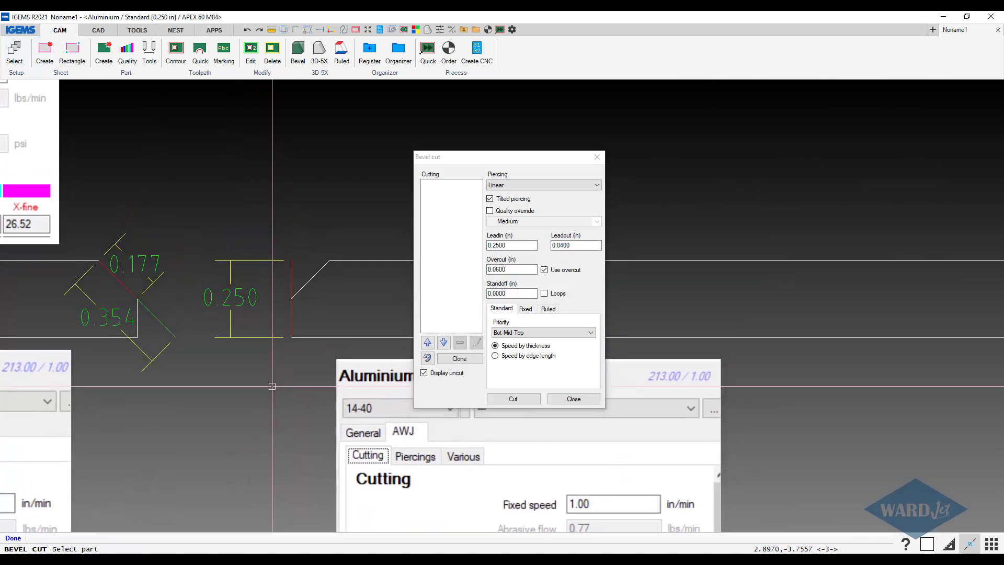
pyautogui.scroll(2, 293, 382)
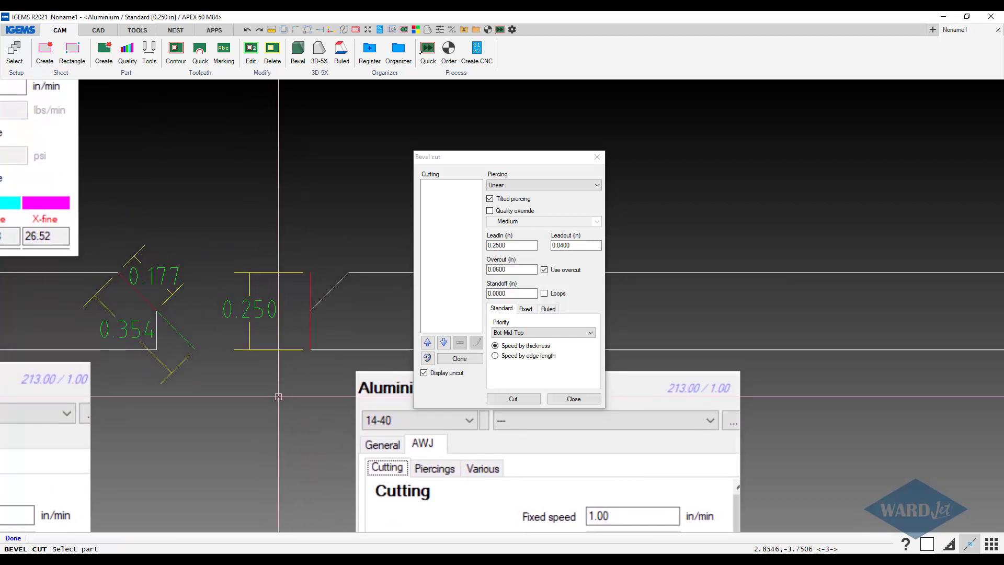
pyautogui.scroll(1, 313, 259)
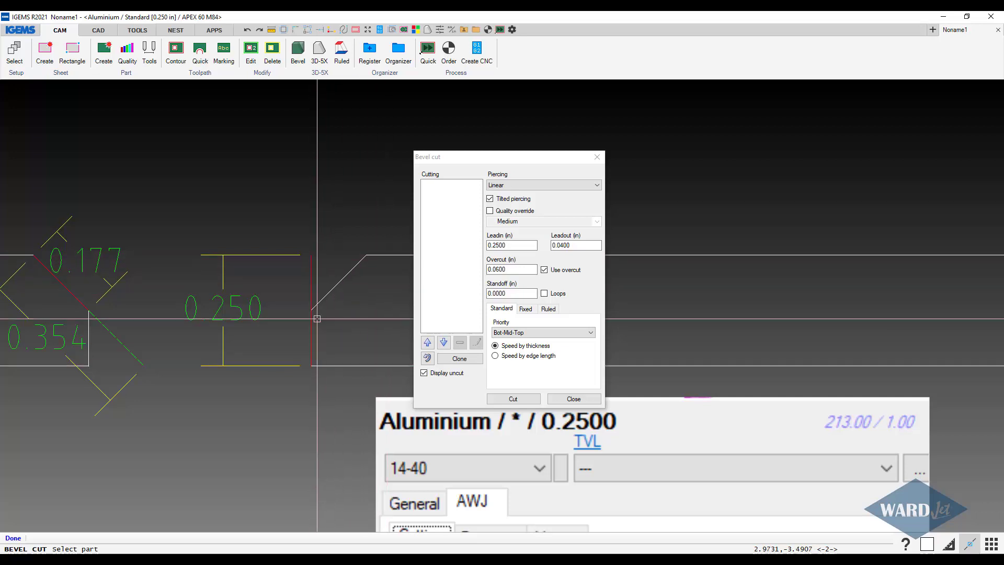
pyautogui.click(309, 253)
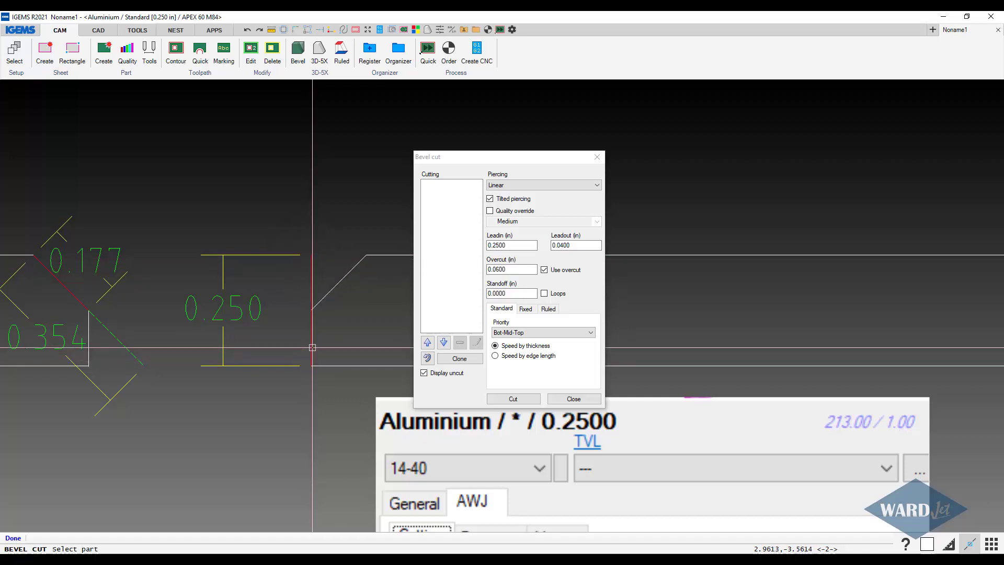
pyautogui.moveTo(165, 325); pyautogui.dragTo(288, 332, button='middle')
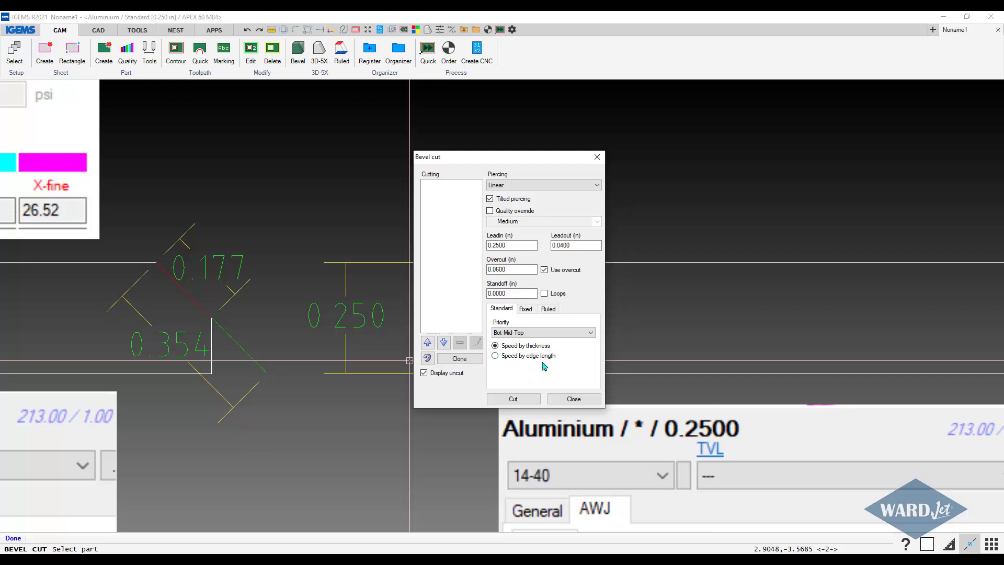
pyautogui.scroll(-1, 244, 353)
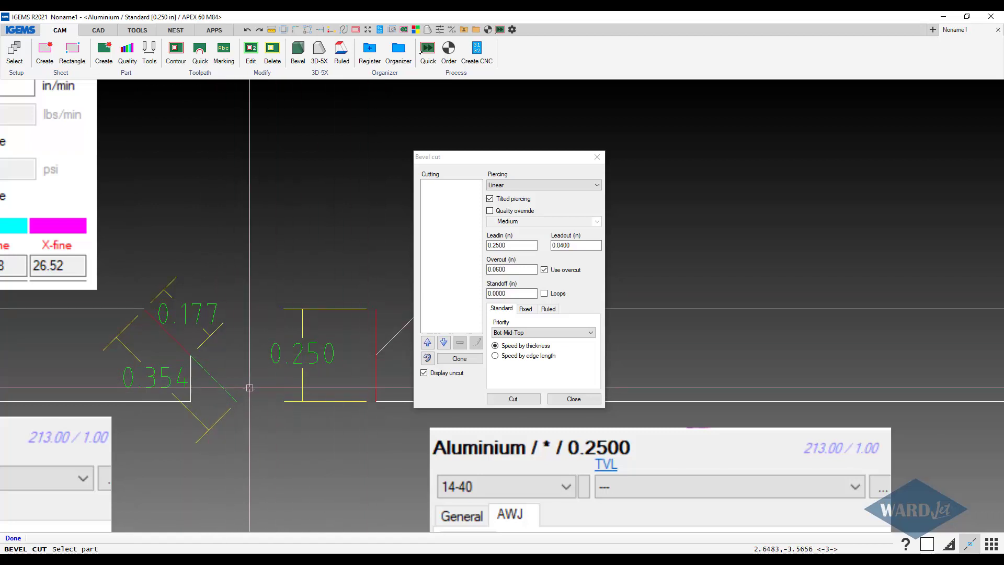
pyautogui.scroll(1, 179, 344)
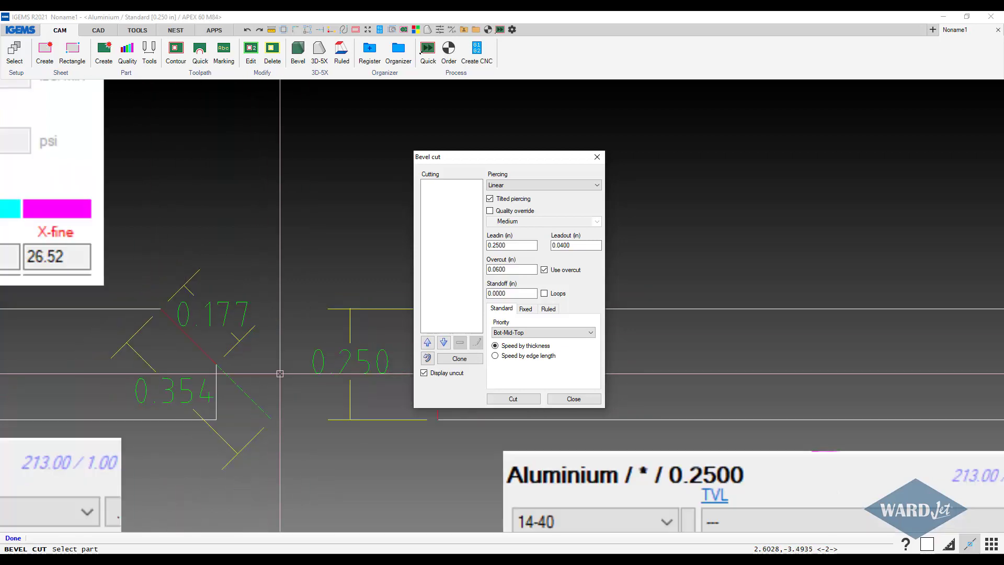
pyautogui.scroll(-1, 294, 352)
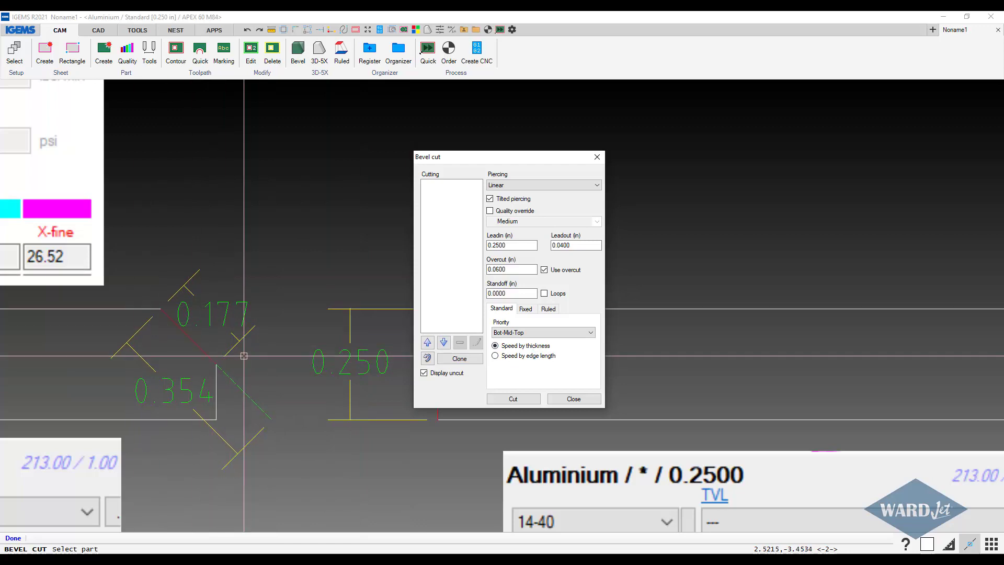
pyautogui.scroll(-1, 257, 351)
pyautogui.scroll(-4, 257, 350)
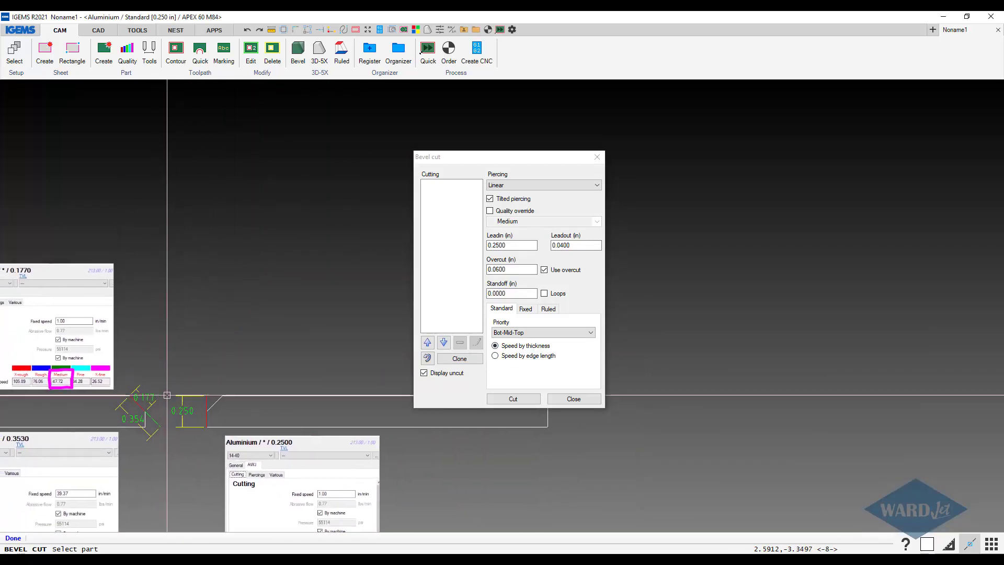
pyautogui.scroll(5, 242, 265)
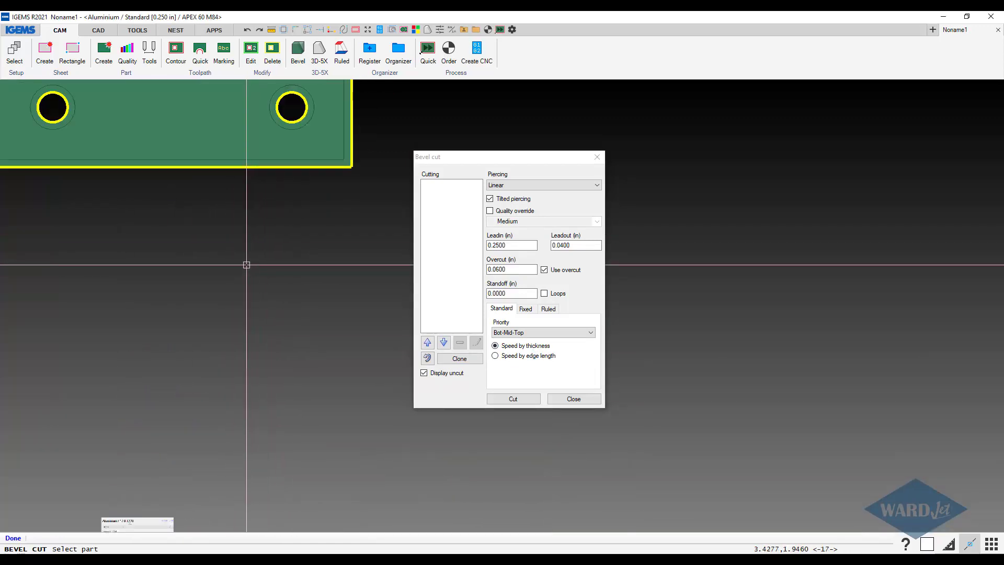
pyautogui.moveTo(299, 428); pyautogui.dragTo(327, 509, button='middle')
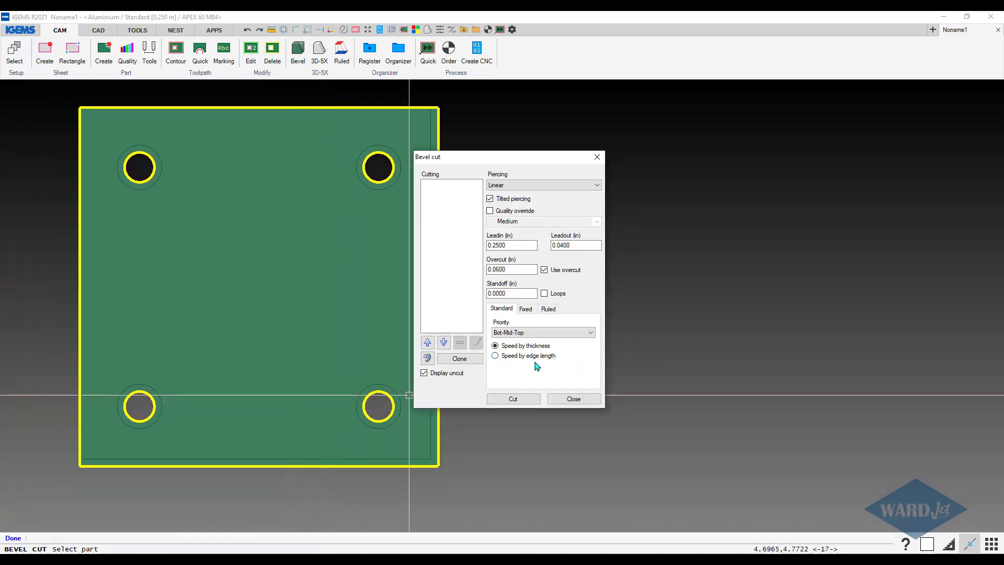
pyautogui.scroll(1, 256, 347)
pyautogui.moveTo(217, 354)
pyautogui.mouseDown(button='middle')
pyautogui.moveTo(305, 358)
pyautogui.moveTo(261, 381)
pyautogui.moveTo(221, 347)
pyautogui.mouseUp(button='middle')
pyautogui.scroll(-1, 277, 371)
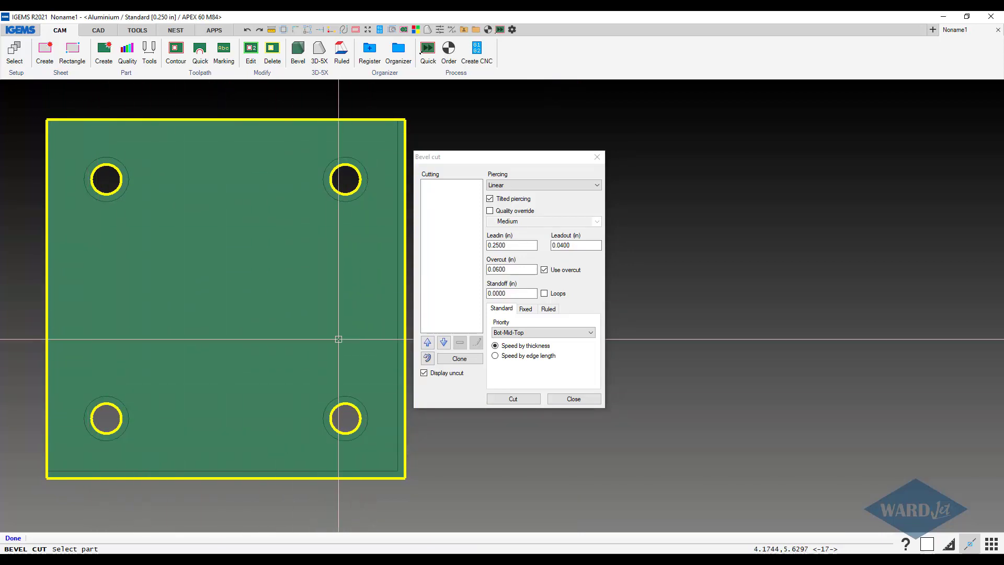
pyautogui.moveTo(127, 406); pyautogui.dragTo(201, 399, button='middle')
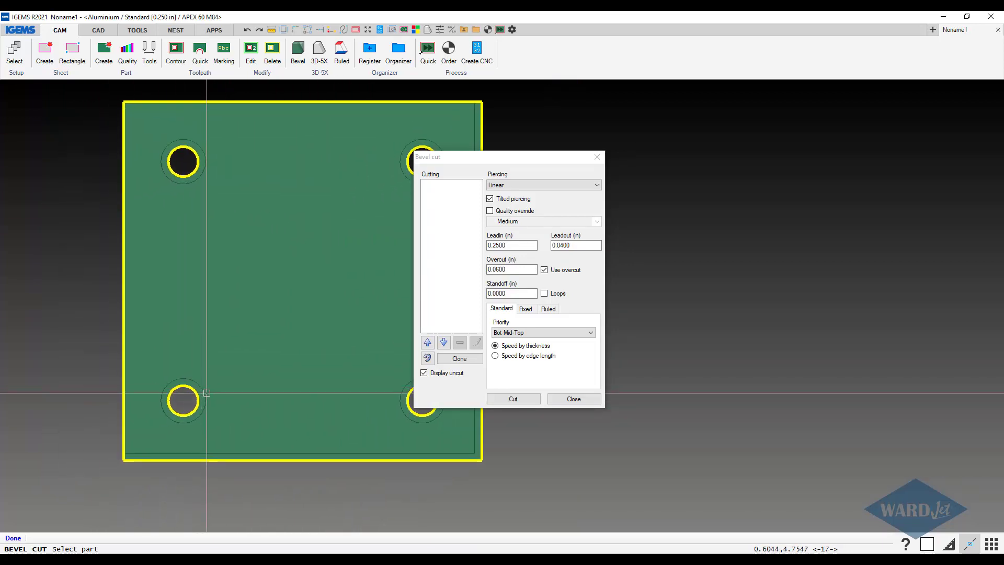
pyautogui.scroll(3, 201, 399)
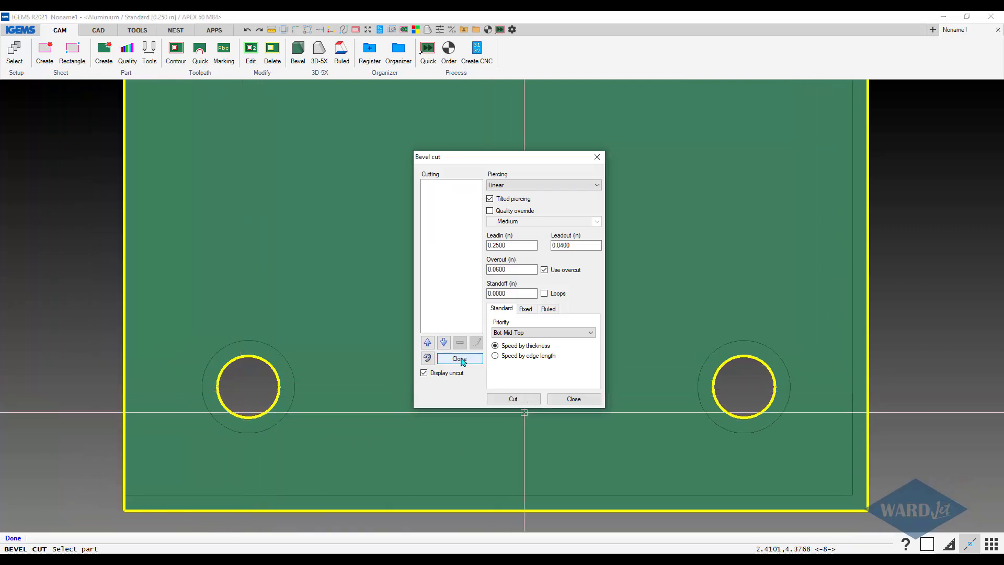
# Step: Place the bevel cut on the bottom-left hole with a centre lead-in and short lead-out
pyautogui.click(513, 399)
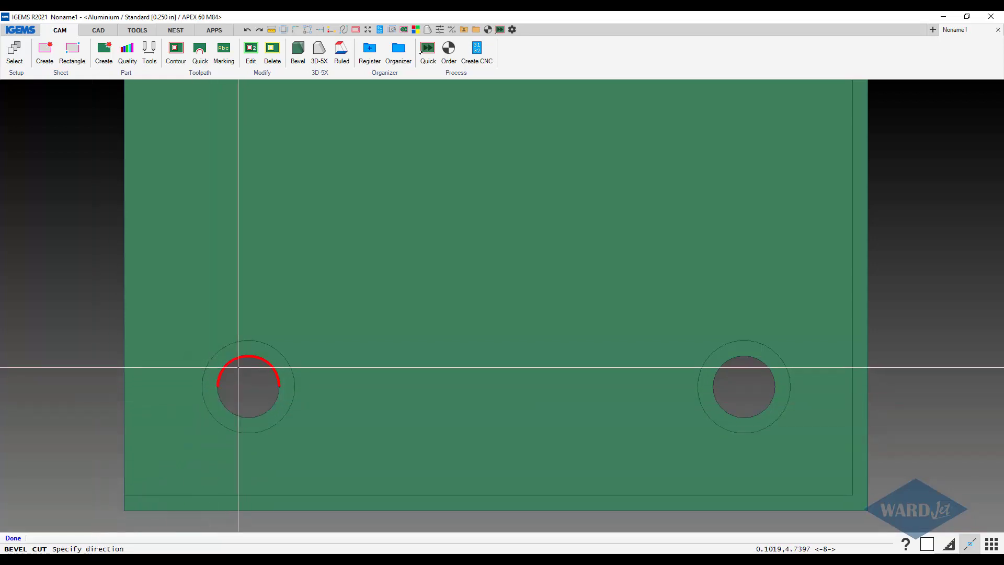
pyautogui.scroll(3, 238, 367)
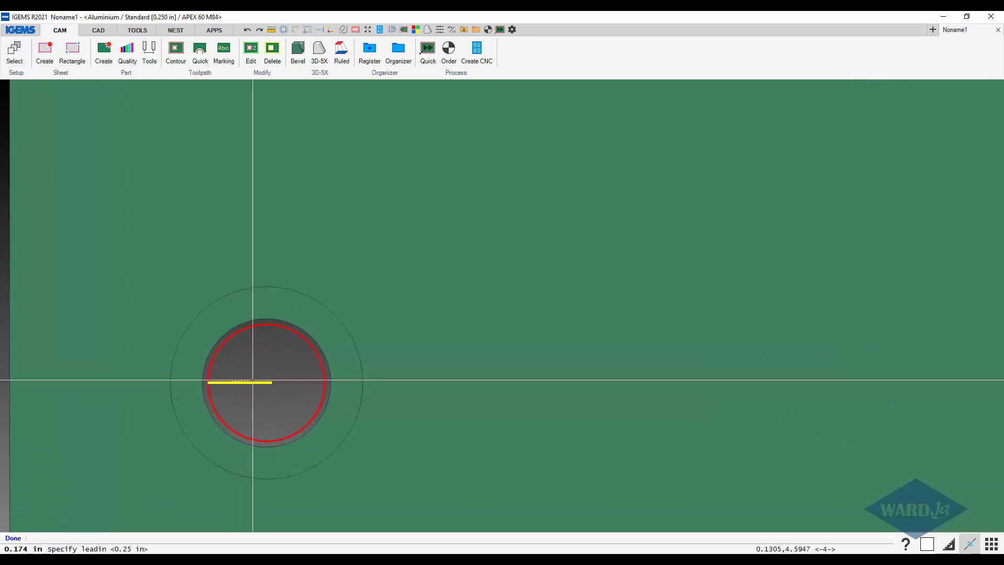
pyautogui.scroll(3, 252, 377)
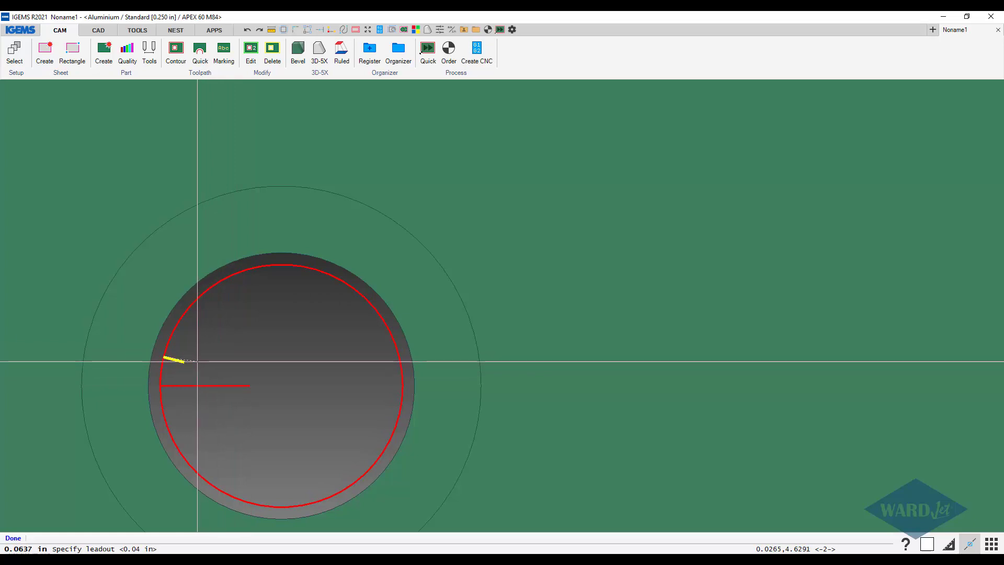
pyautogui.scroll(3, 197, 359)
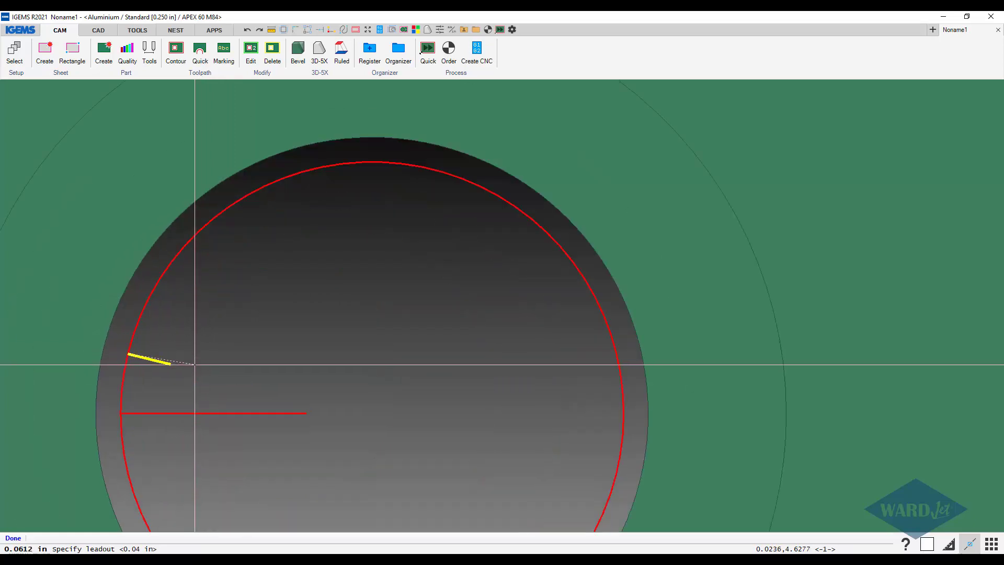
pyautogui.click(194, 364)
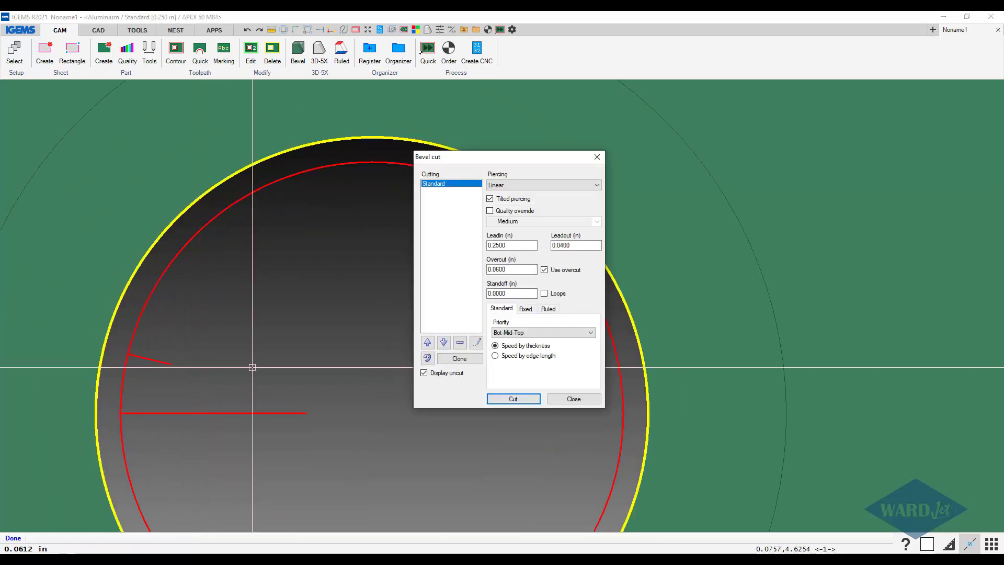
pyautogui.scroll(-3, 252, 367)
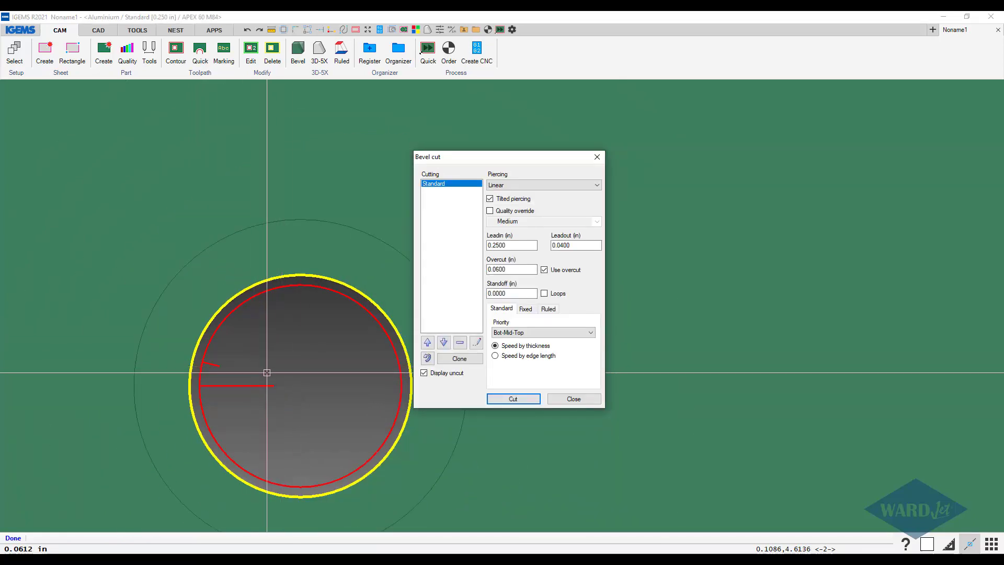
pyautogui.moveTo(267, 372); pyautogui.dragTo(181, 370, button='middle')
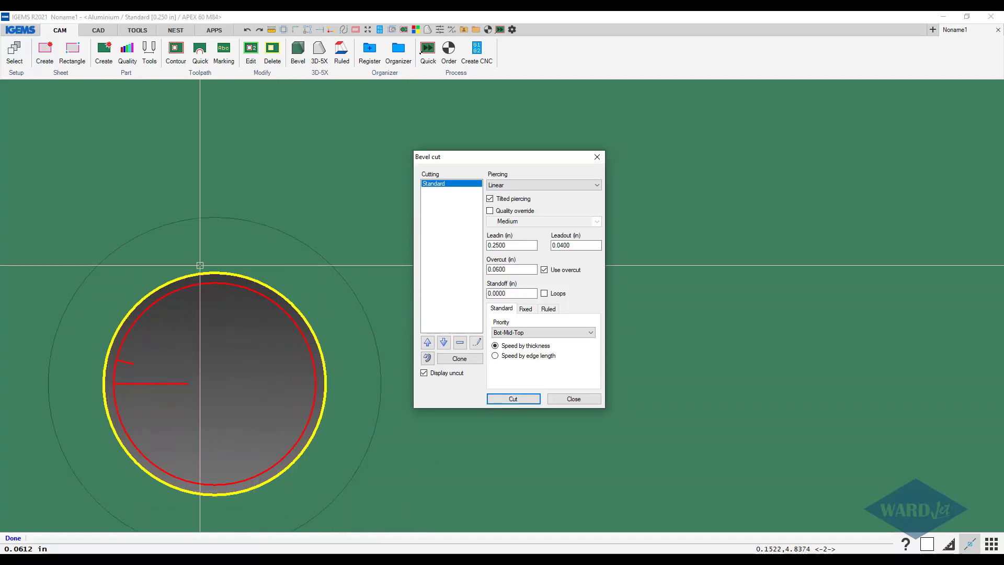
# Step: Add a second Standard bevel cut on the hole's outer countersink ring, with a lead-in and a 0.04 lead-out
pyautogui.click(514, 399)
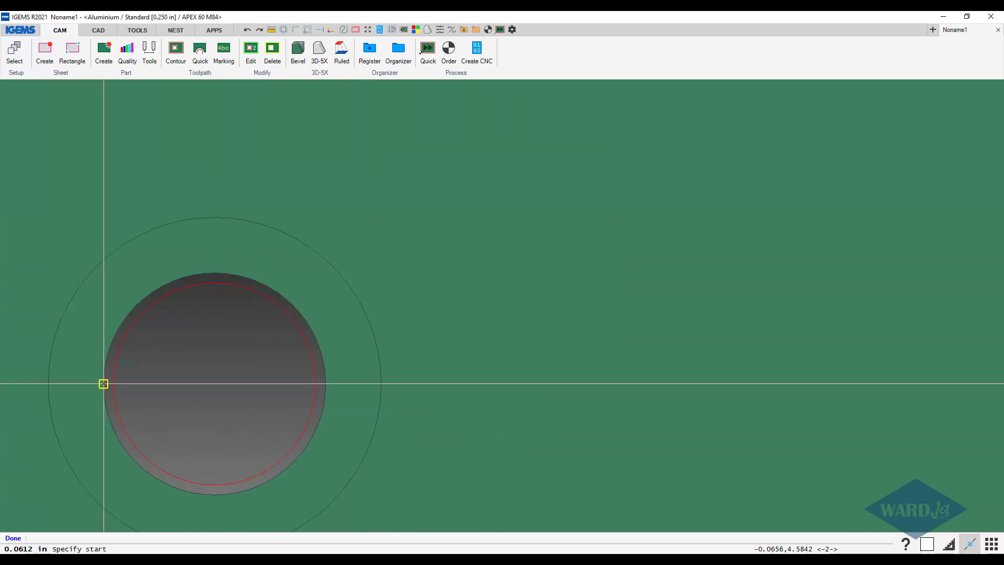
pyautogui.click(103, 383)
pyautogui.click(194, 256)
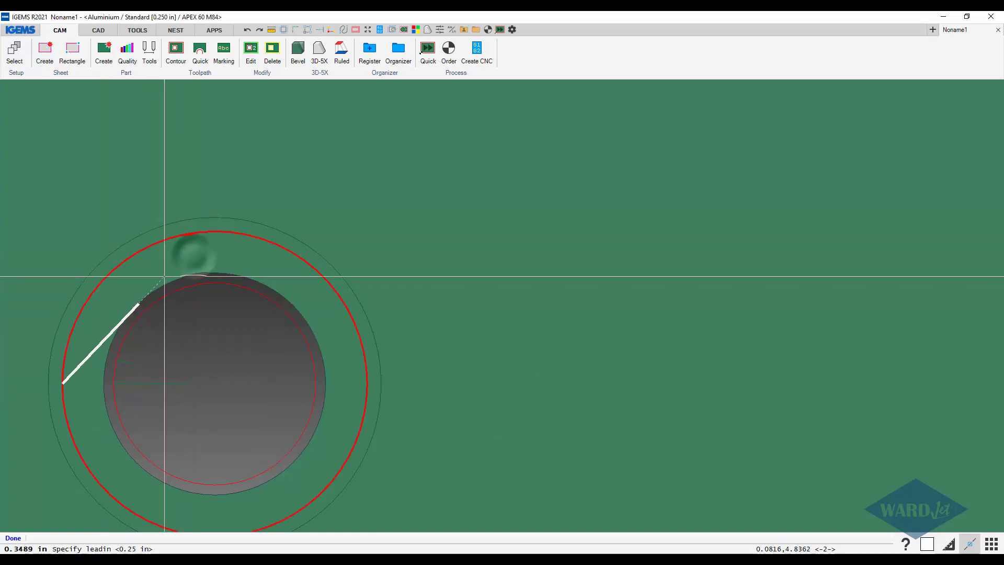
pyautogui.click(245, 381)
pyautogui.scroll(2, 125, 367)
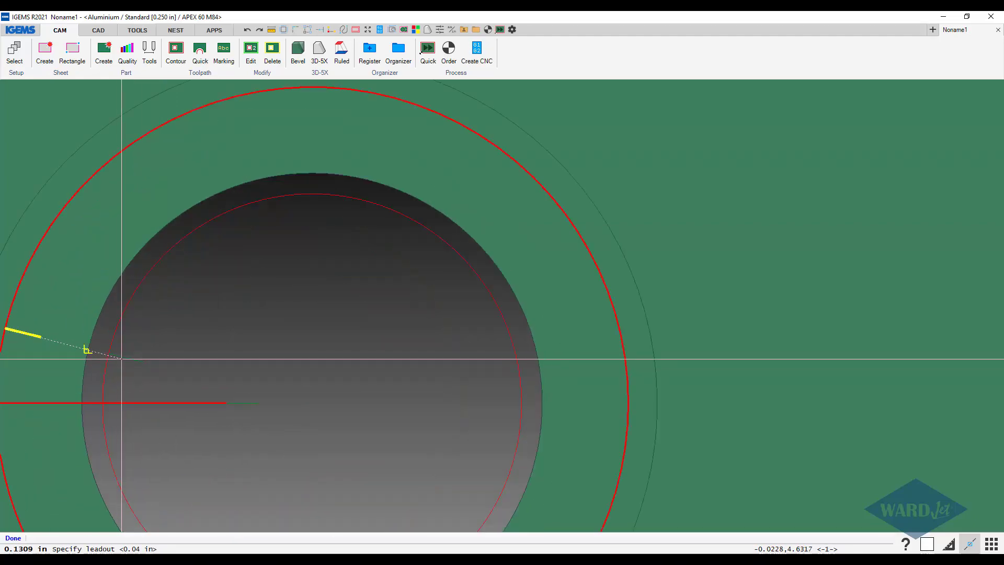
pyautogui.press('Return')
pyautogui.scroll(-5, 125, 359)
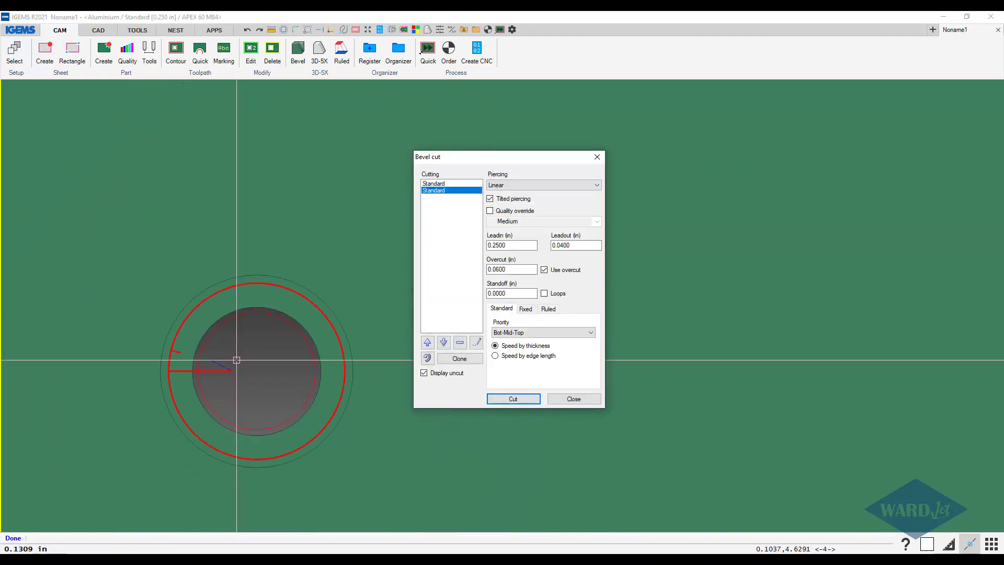
pyautogui.scroll(-5, 272, 360)
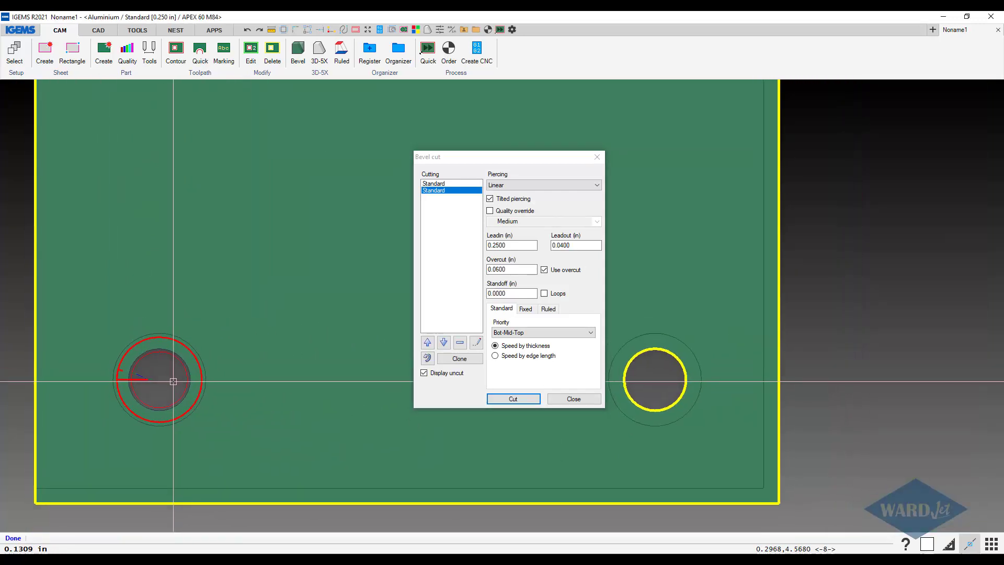
# Step: Clone both hole cuts onto the other three holes, making eight Standard cuts
pyautogui.moveTo(212, 380); pyautogui.dragTo(187, 278, button='middle')
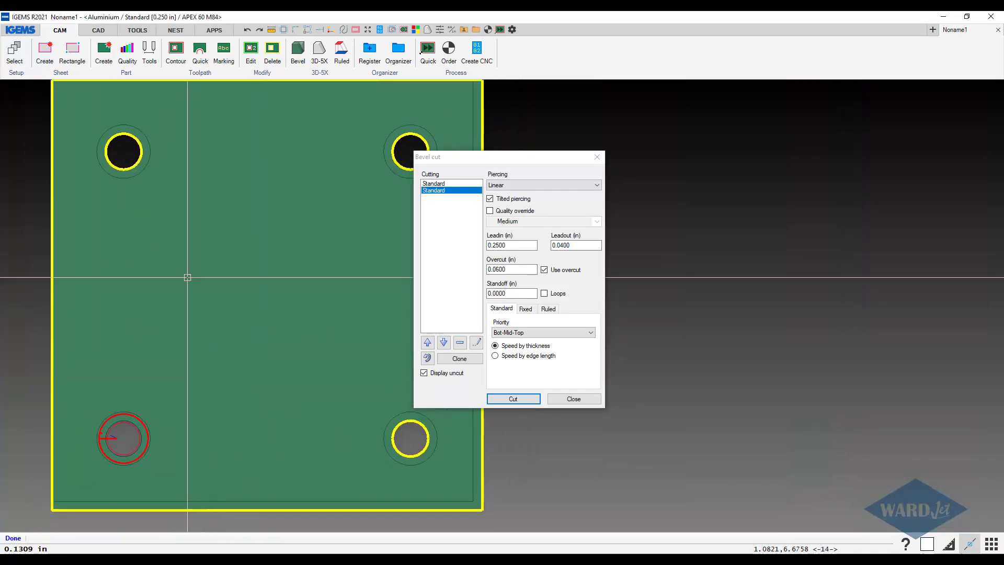
pyautogui.click(460, 359)
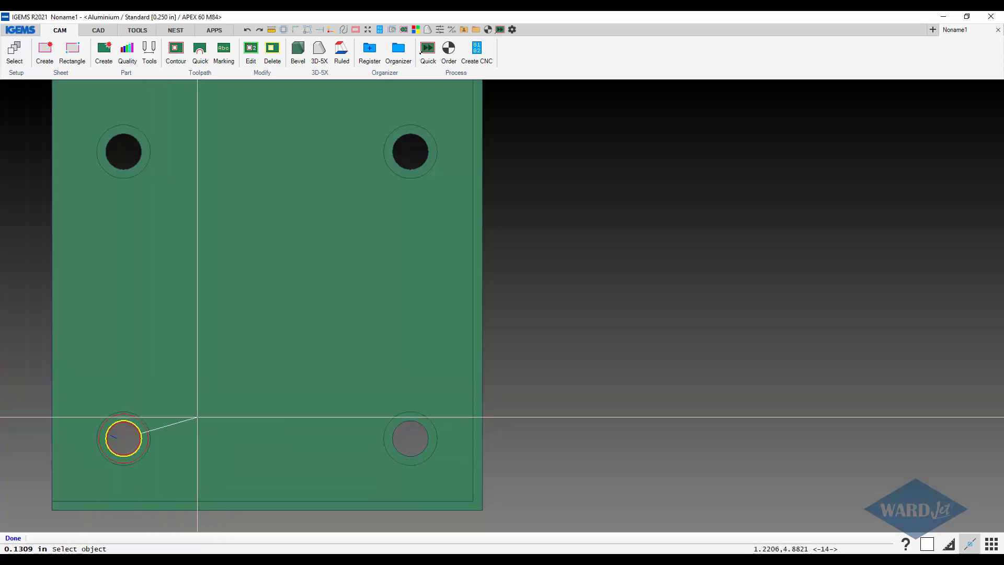
pyautogui.scroll(3, 151, 422)
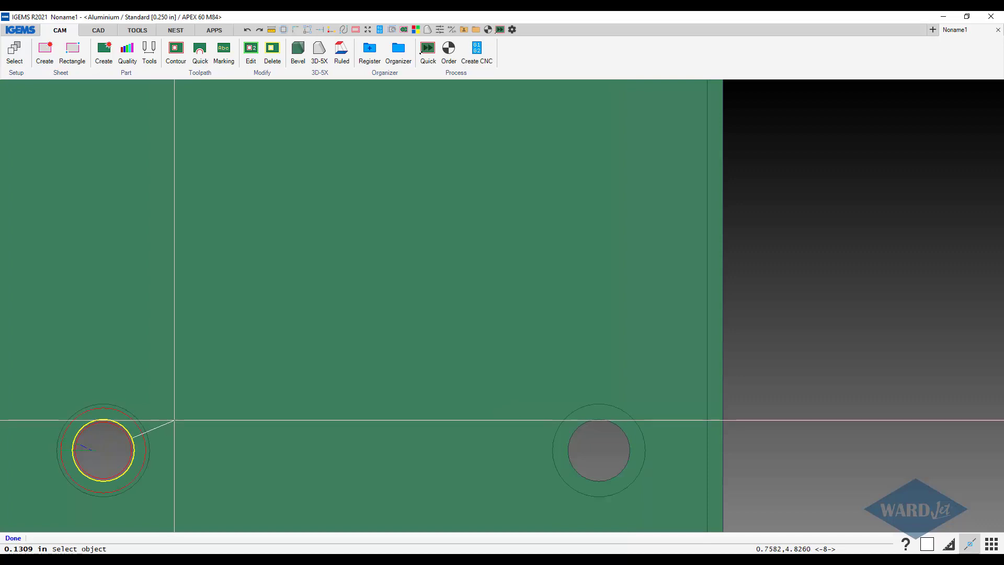
pyautogui.scroll(-3, 174, 420)
pyautogui.moveTo(174, 420); pyautogui.dragTo(157, 209)
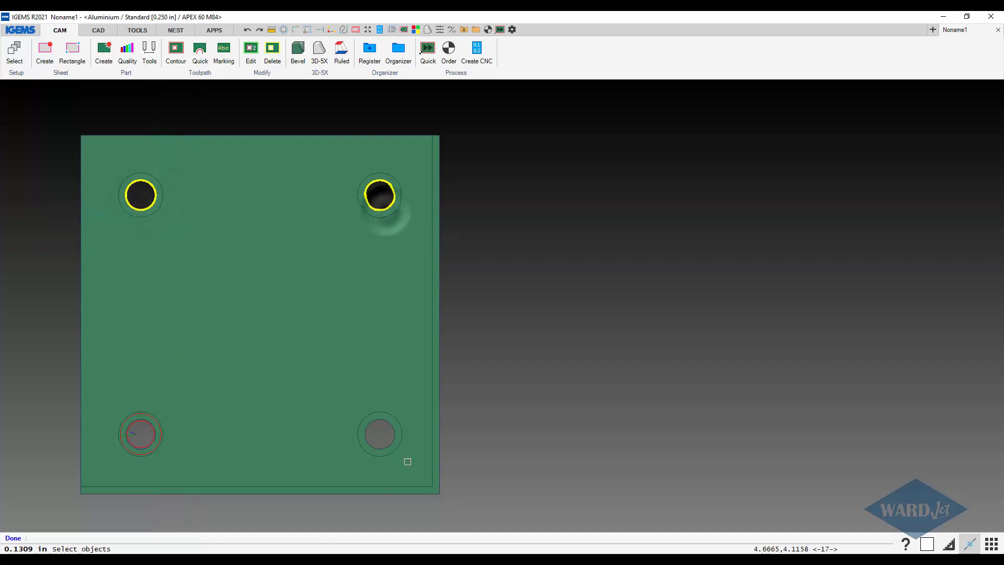
pyautogui.press('Return')
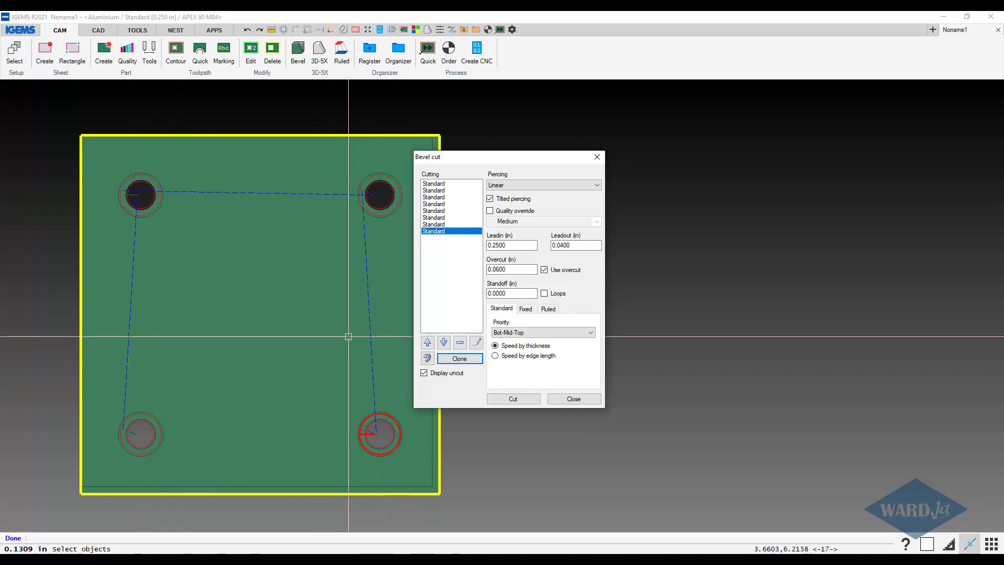
pyautogui.click(432, 184)
pyautogui.click(430, 191)
pyautogui.click(428, 197)
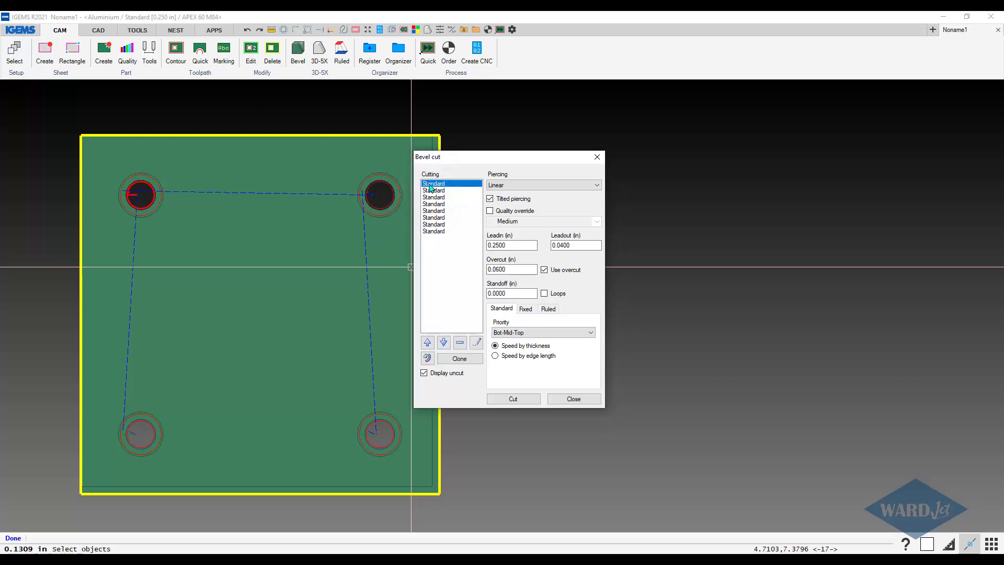
pyautogui.moveTo(430, 187); pyautogui.dragTo(431, 193)
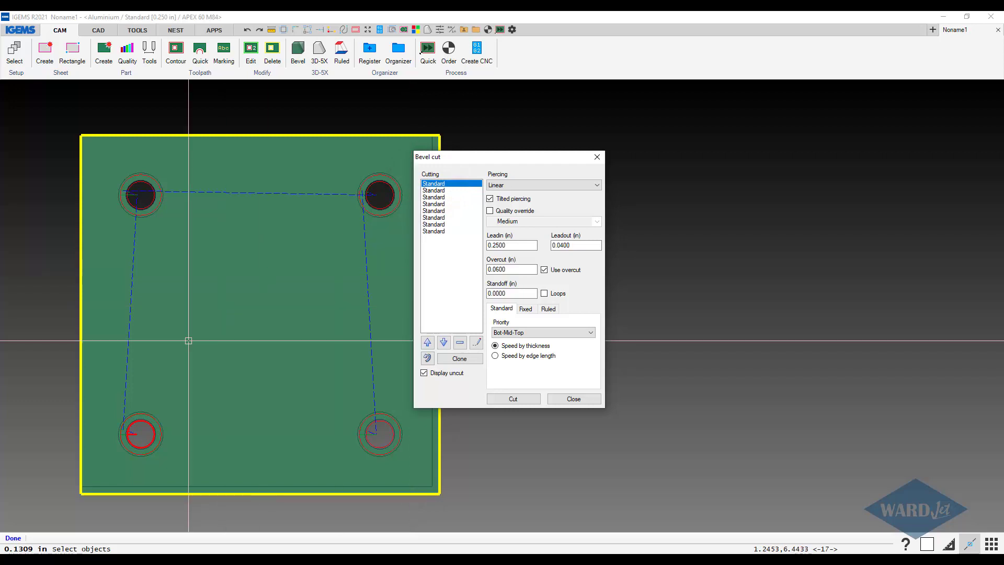
pyautogui.click(444, 191)
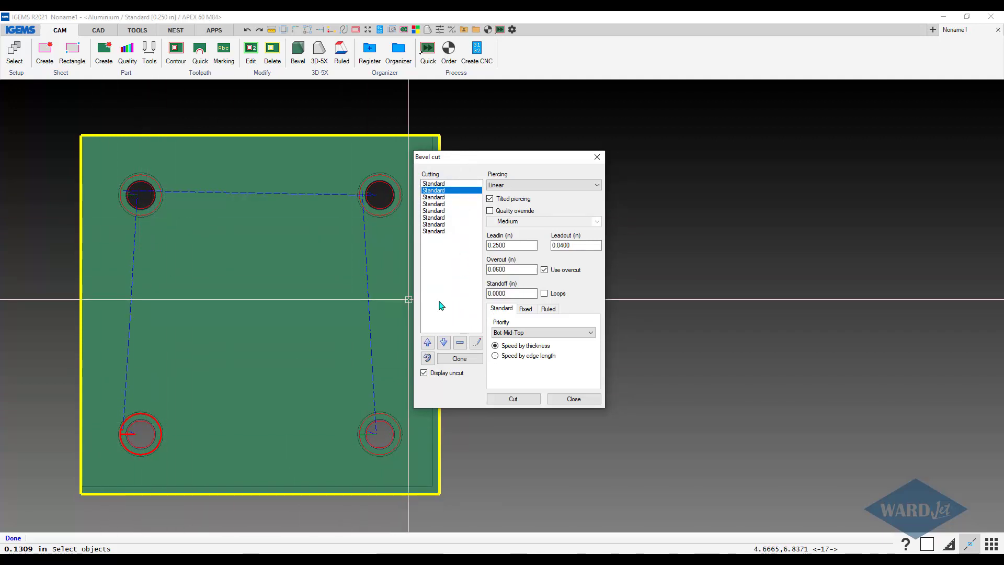
# Step: Check the bottom-left hole's cut, then set the top-right hole's outer cut to speed by edge length
pyautogui.click(475, 342)
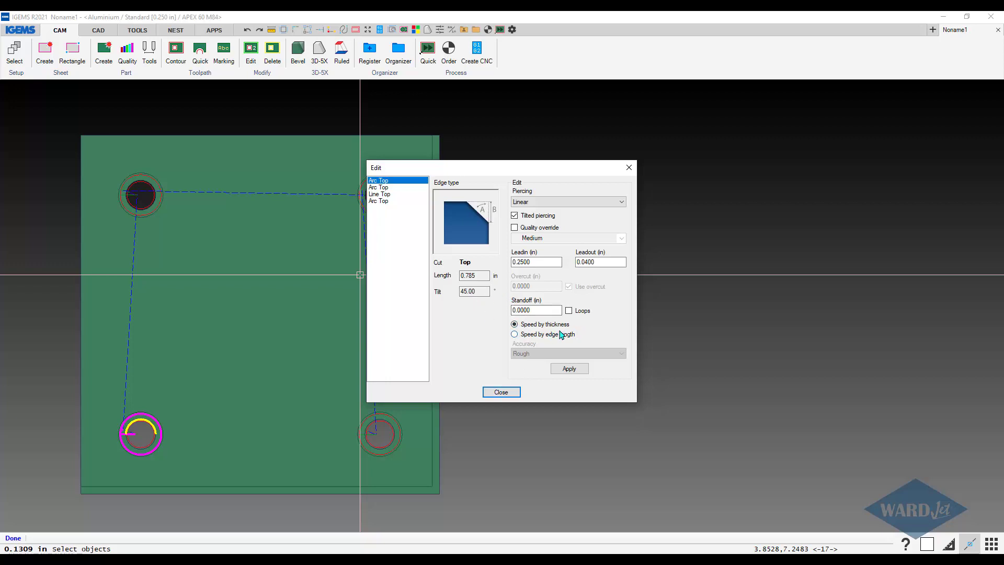
pyautogui.click(501, 392)
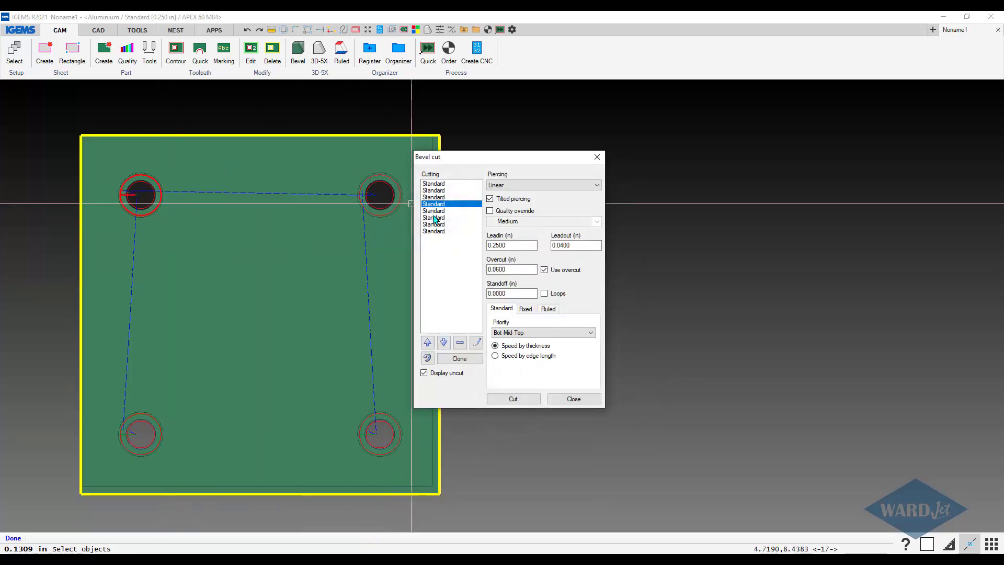
pyautogui.click(476, 343)
pyautogui.click(538, 334)
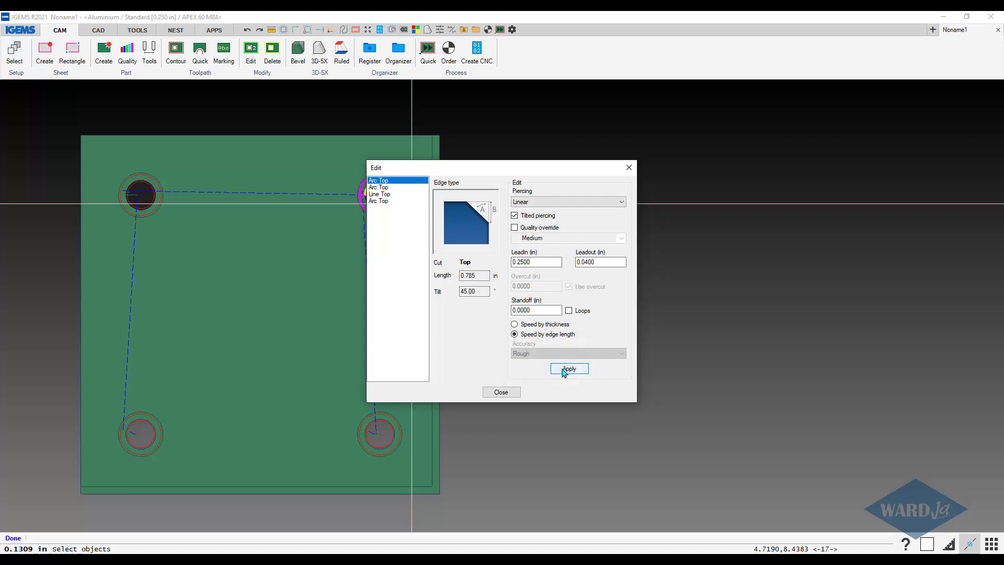
pyautogui.click(505, 395)
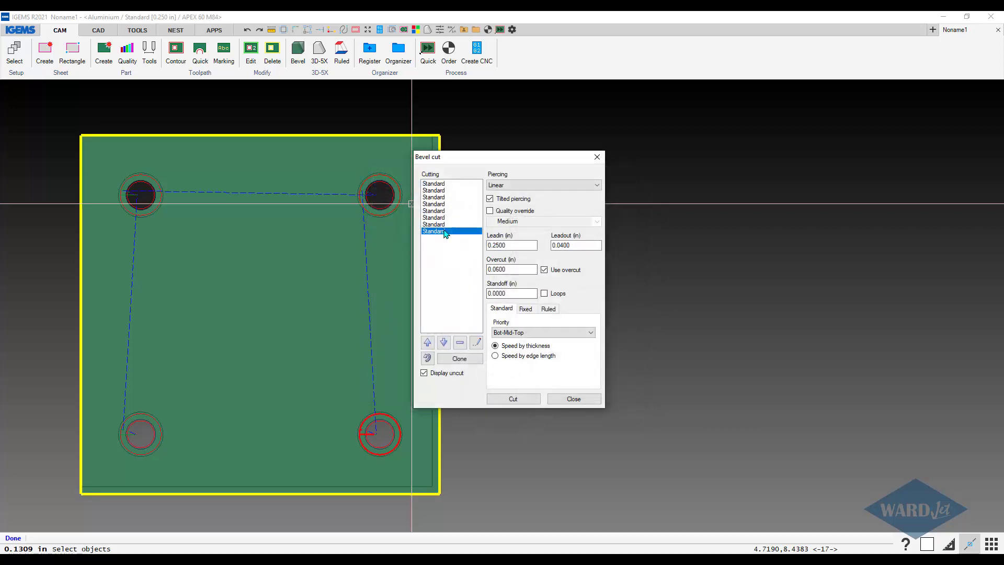
# Step: Set the bottom-right hole's outer cut to speed by edge length and apply it
pyautogui.click(476, 343)
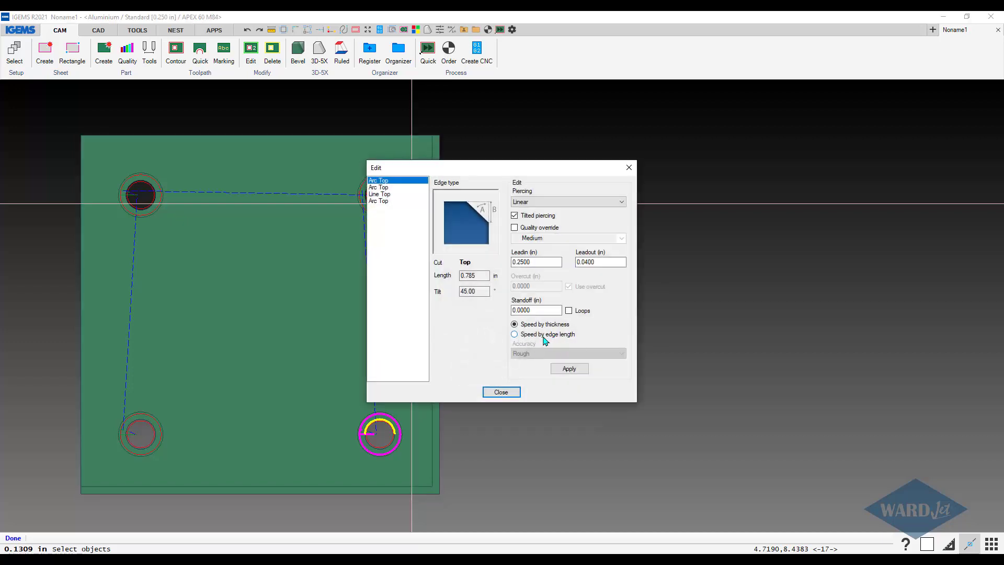
pyautogui.click(544, 335)
pyautogui.click(569, 368)
pyautogui.click(510, 392)
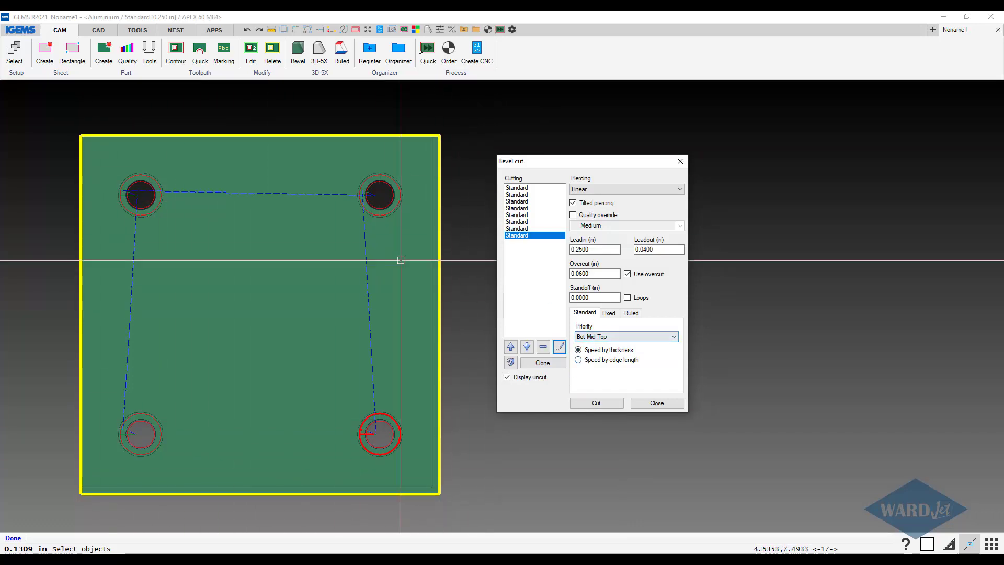
# Step: Set bevel priority to Top-Mid-Bot and begin a new perimeter bevel cut
pyautogui.click(598, 337)
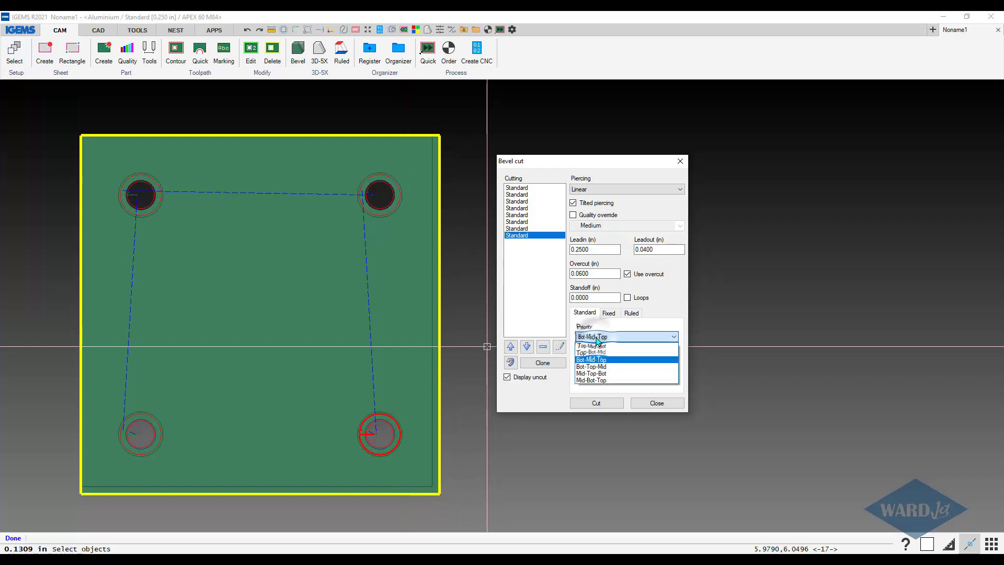
pyautogui.click(598, 346)
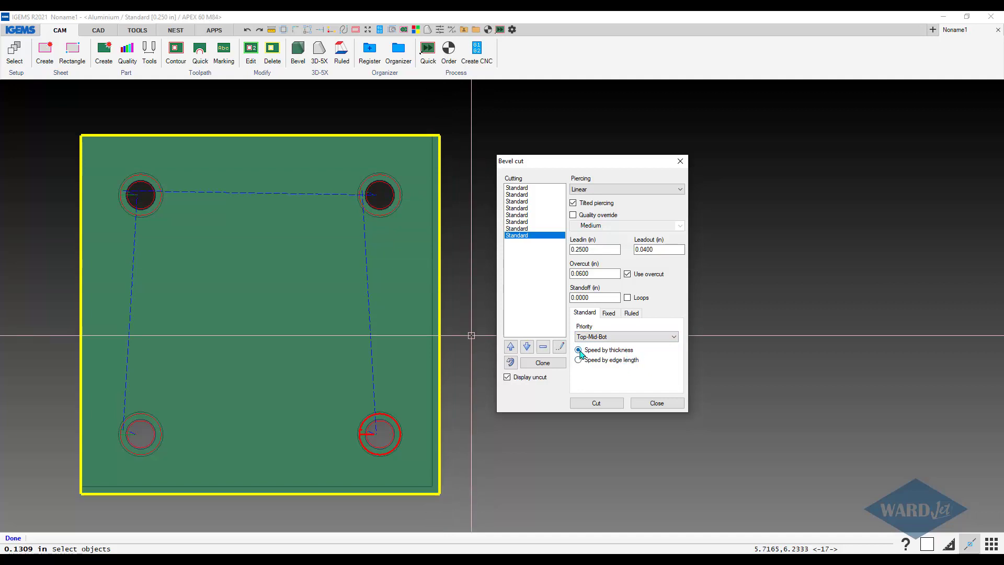
pyautogui.click(595, 403)
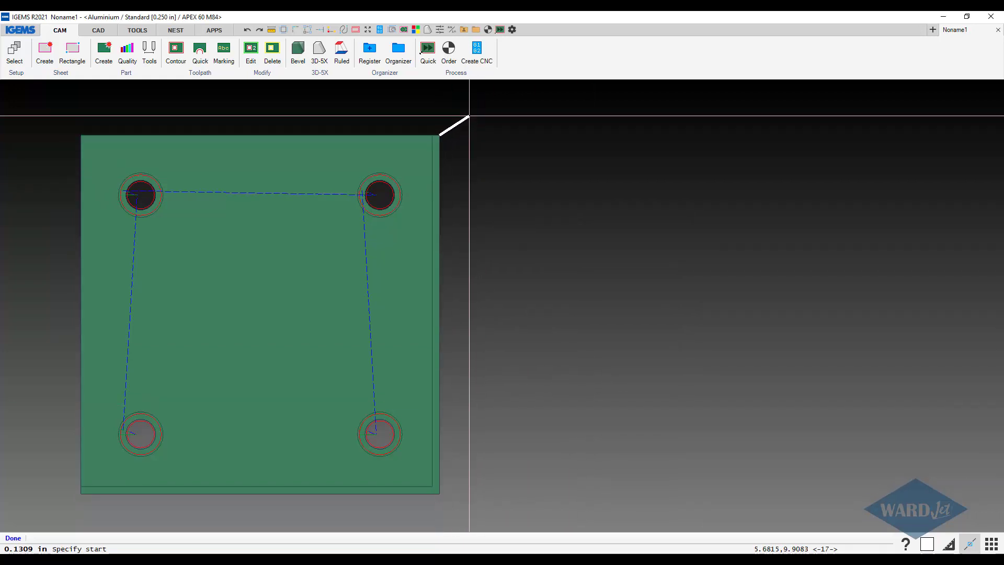
# Step: Place a bevel cut from the top-right to the bottom-left corner, choosing its offset side and lead-out
pyautogui.click(469, 116)
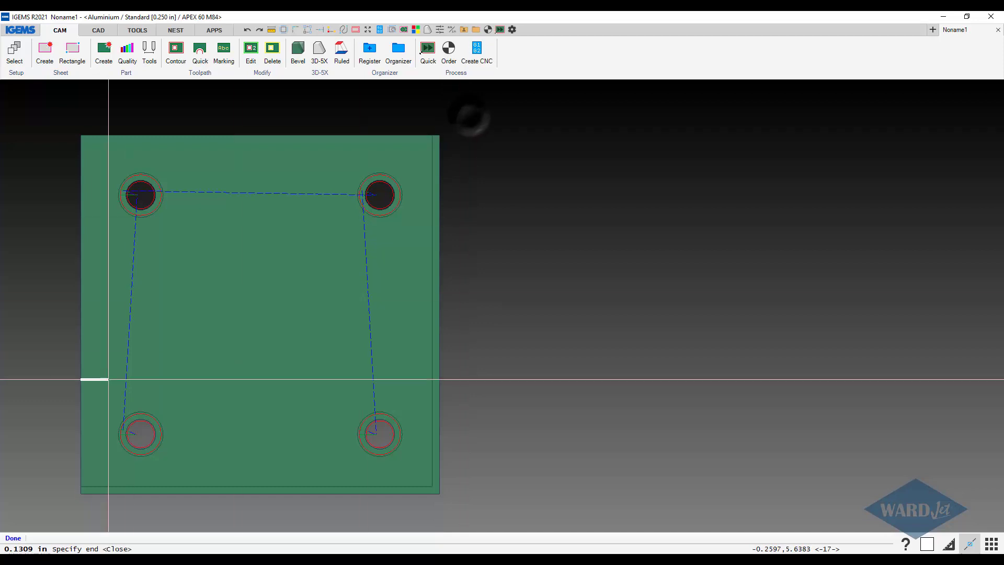
pyautogui.click(73, 504)
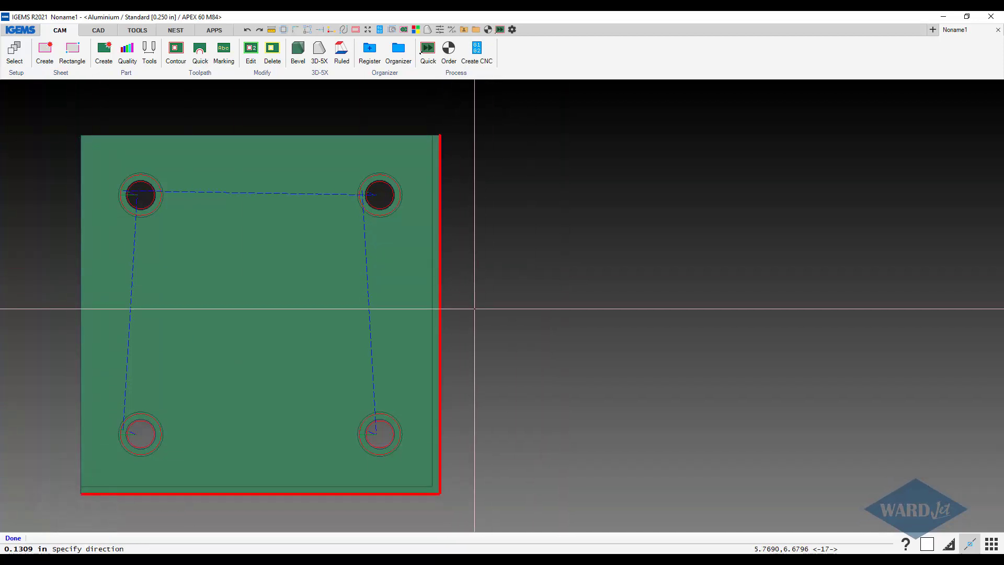
pyautogui.click(474, 309)
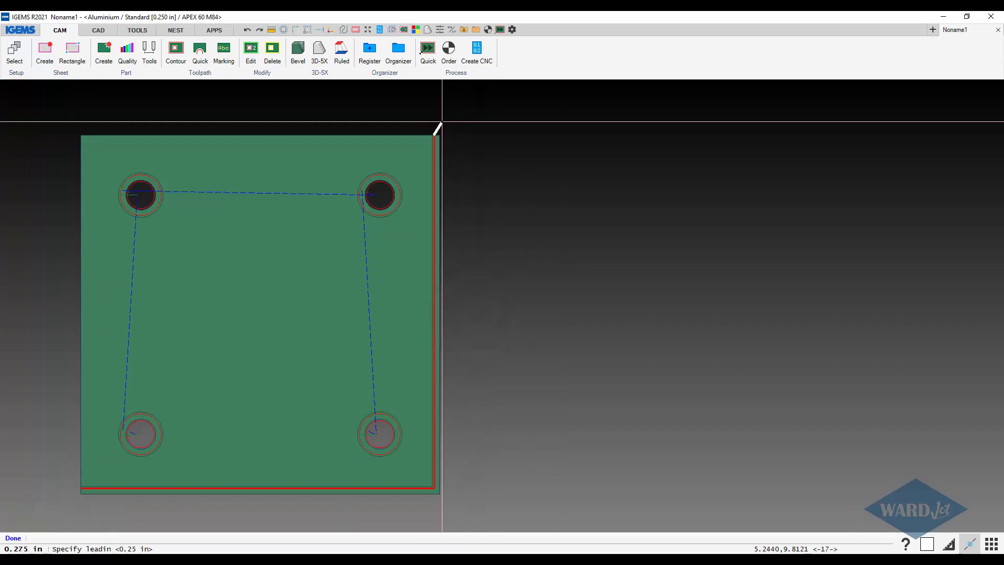
pyautogui.scroll(3, 70, 485)
pyautogui.click(68, 489)
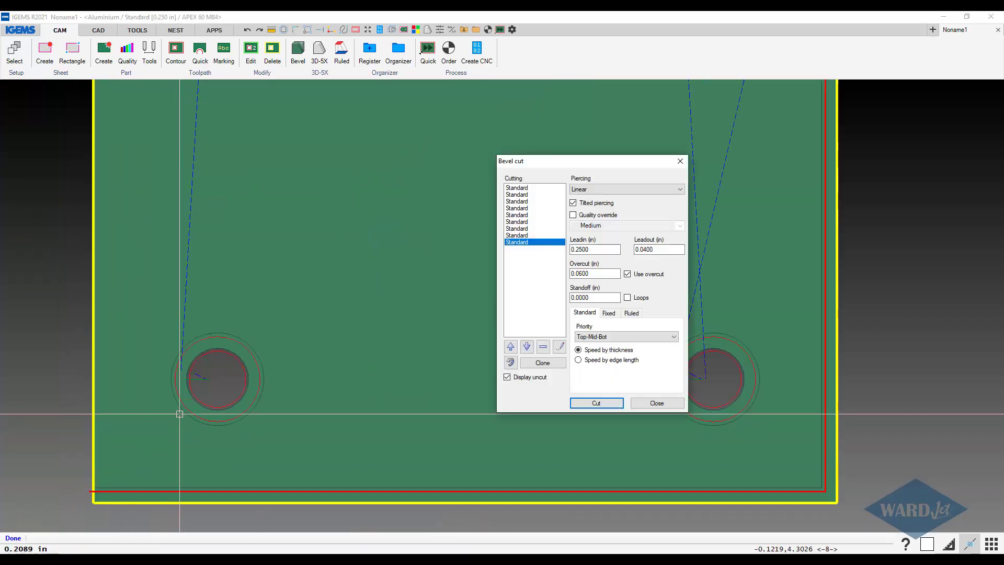
pyautogui.scroll(-4, 179, 410)
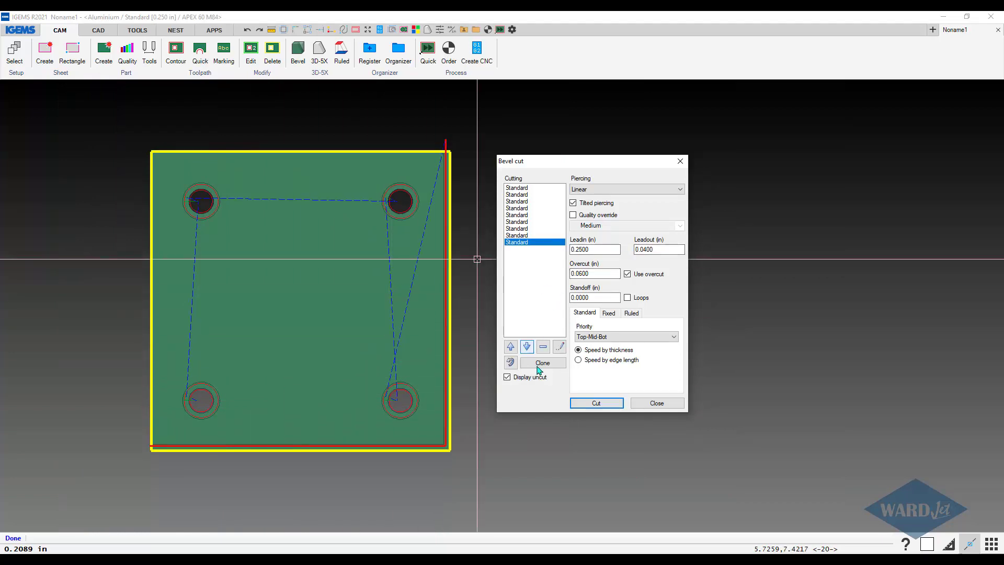
# Step: Start the perimeter bevel at the bottom-left corner, set its direction and accept the default lead-out
pyautogui.click(596, 403)
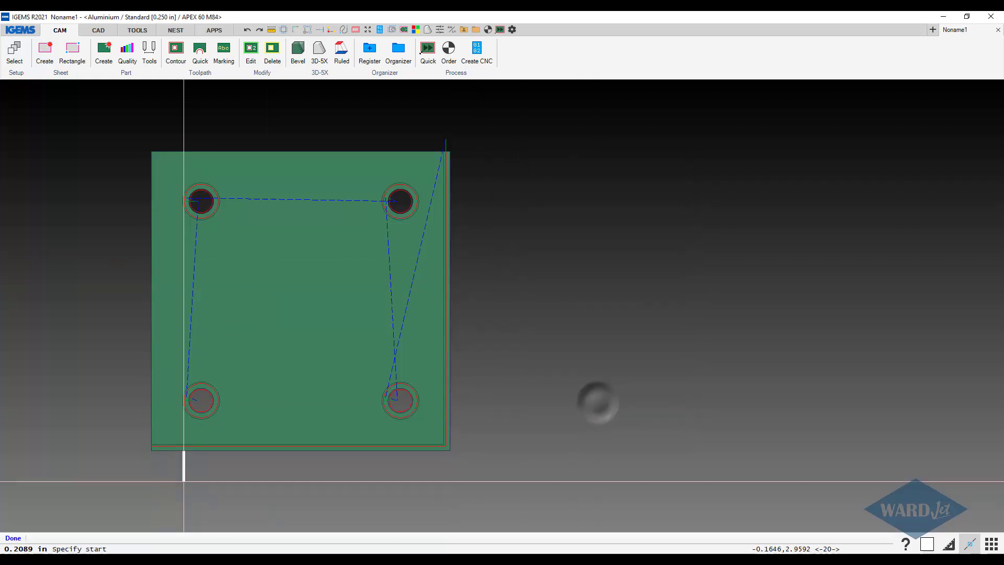
pyautogui.click(96, 473)
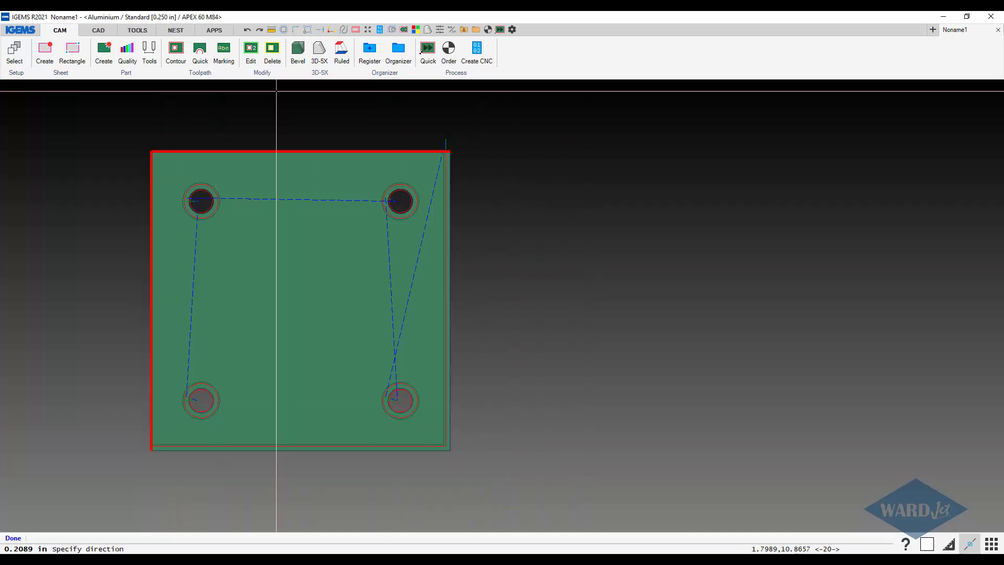
pyautogui.click(369, 473)
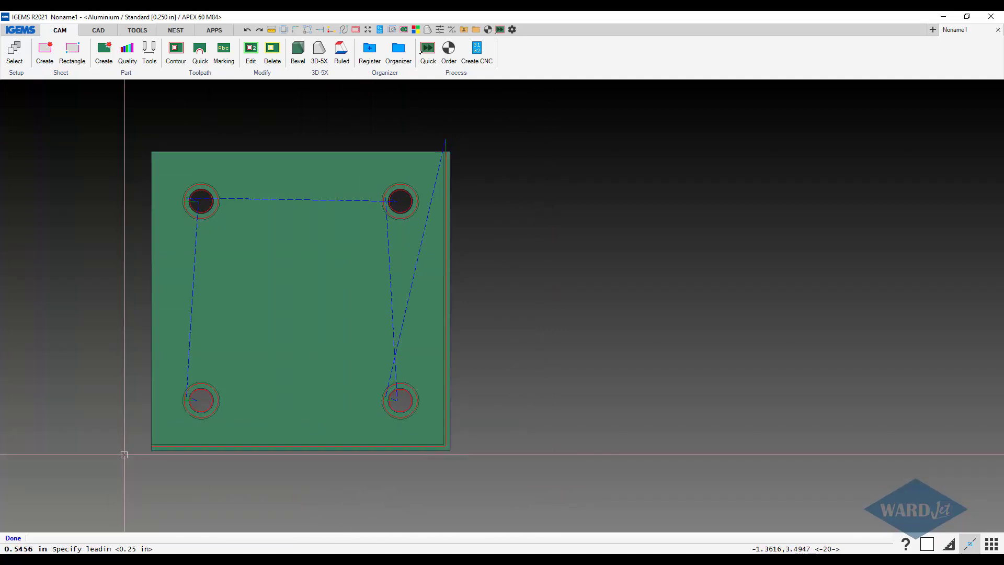
pyautogui.scroll(5, 124, 455)
pyautogui.press('Return')
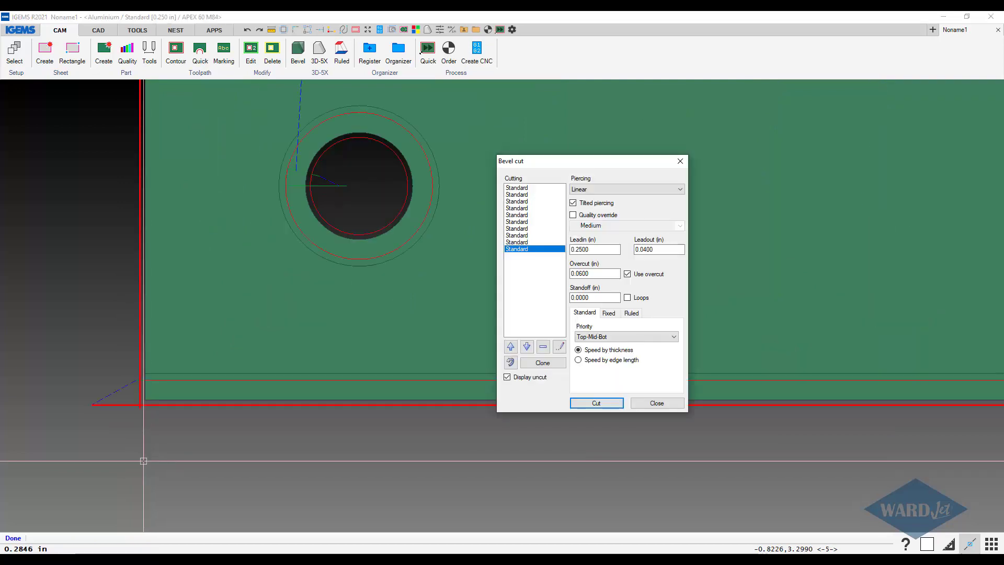
pyautogui.scroll(-5, 143, 460)
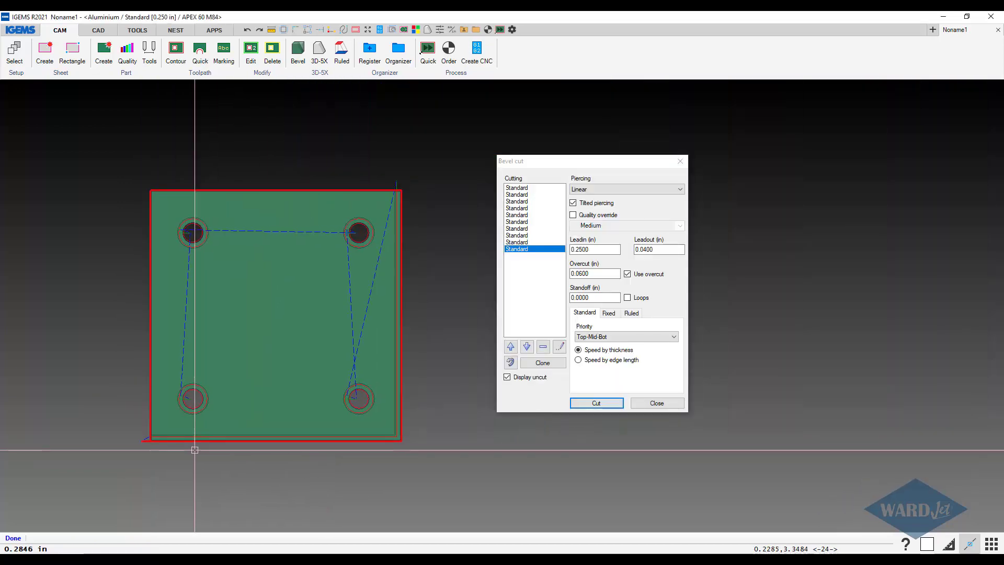
# Step: Close the bevel cut settings and apply the part's cut order
pyautogui.click(656, 402)
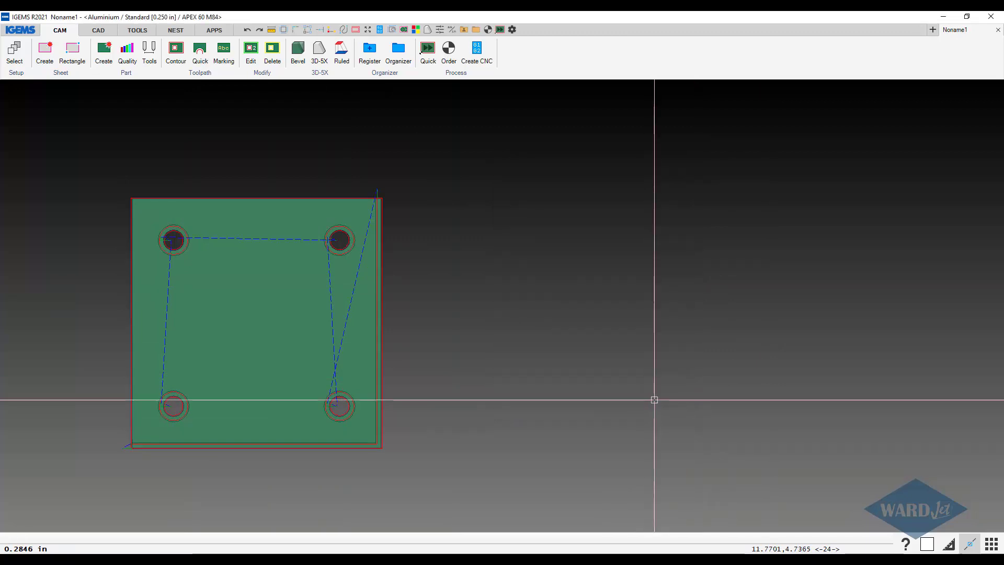
pyautogui.click(449, 49)
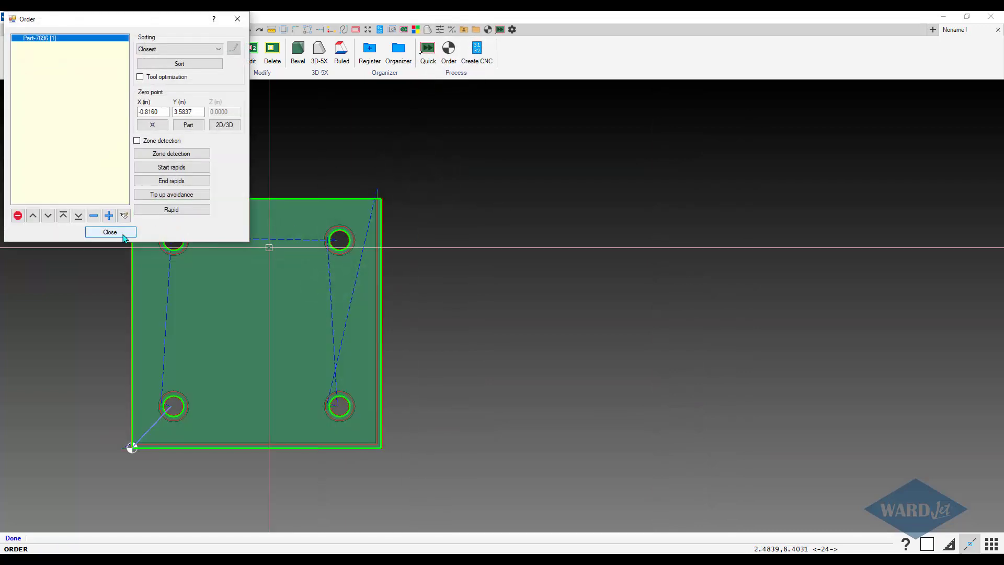
pyautogui.click(124, 236)
# Step: Generate CNC code, confirming the machine options and custom post settings, to open the 5x simulator
pyautogui.click(476, 52)
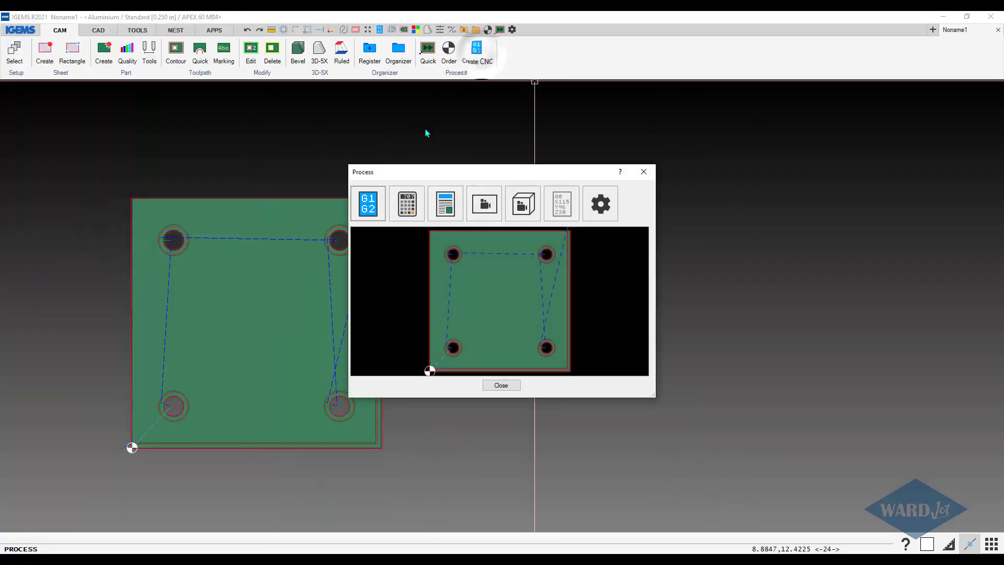
pyautogui.click(522, 210)
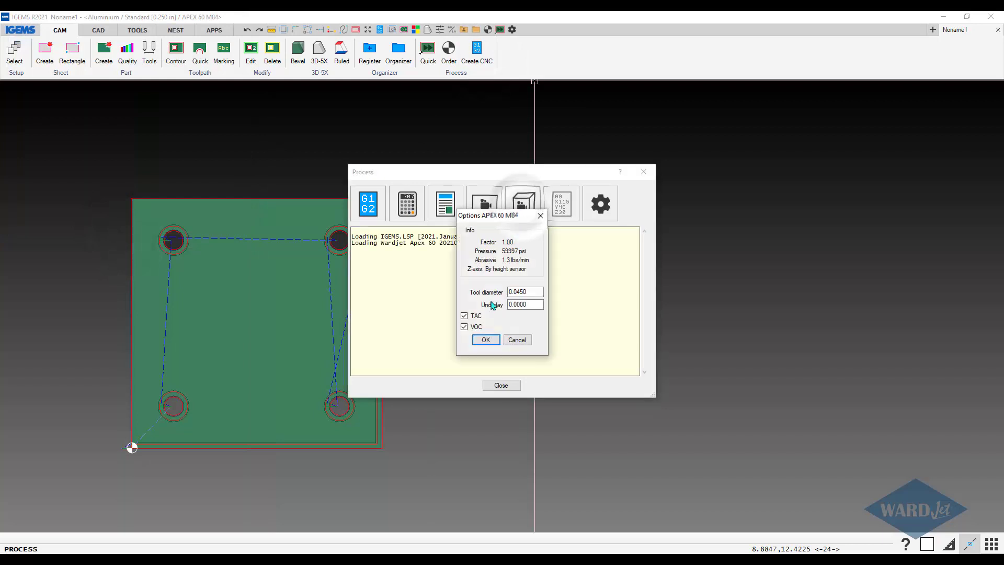
pyautogui.click(486, 340)
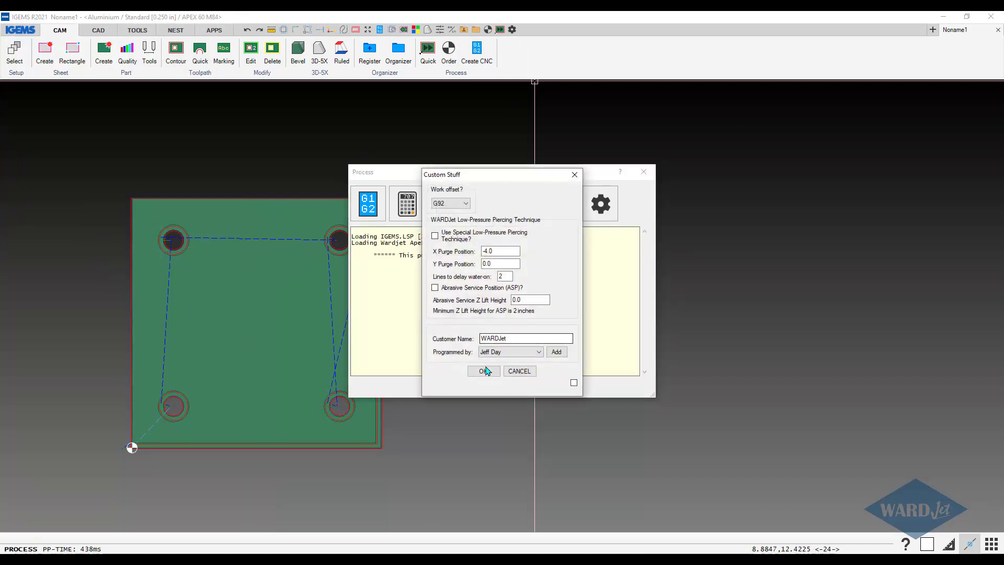
pyautogui.click(483, 372)
pyautogui.click(506, 360)
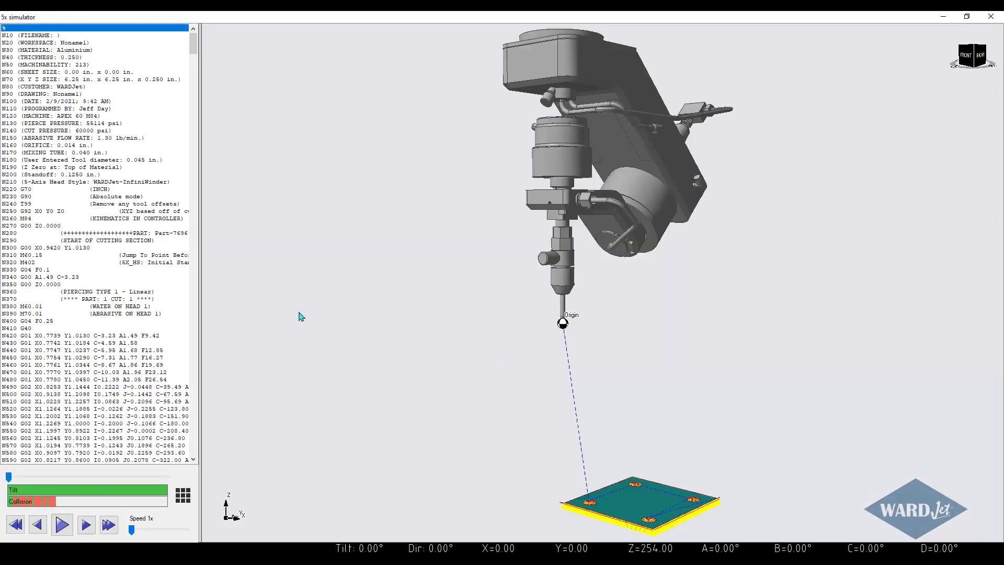
# Step: Widen the G-code panel and step the simulation through lines N460, N550, N1070, N1090 and N1110
pyautogui.click(155, 365)
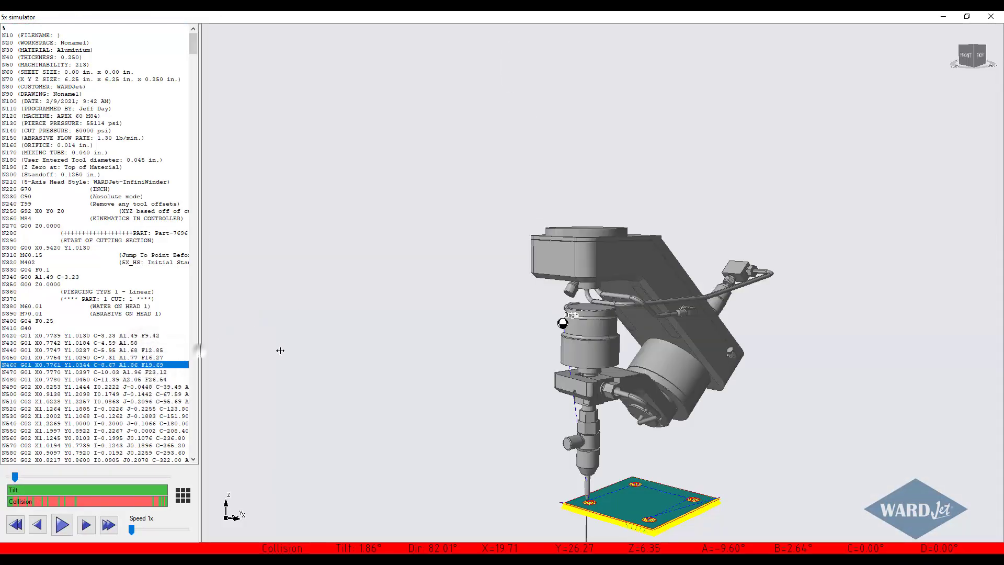
pyautogui.moveTo(290, 351); pyautogui.dragTo(339, 351)
pyautogui.click(251, 430)
pyautogui.scroll(-3, 243, 424)
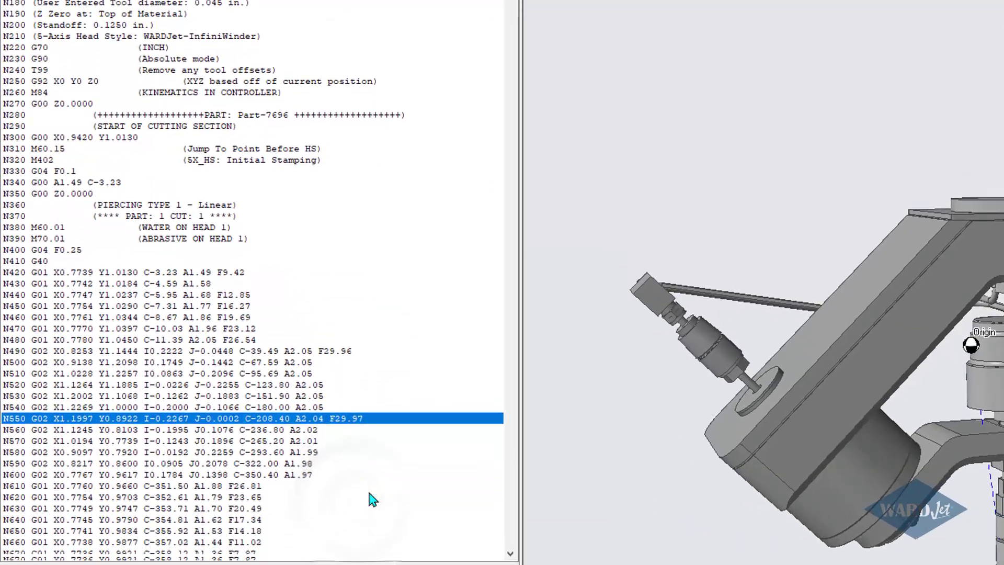
pyautogui.scroll(-2, 371, 500)
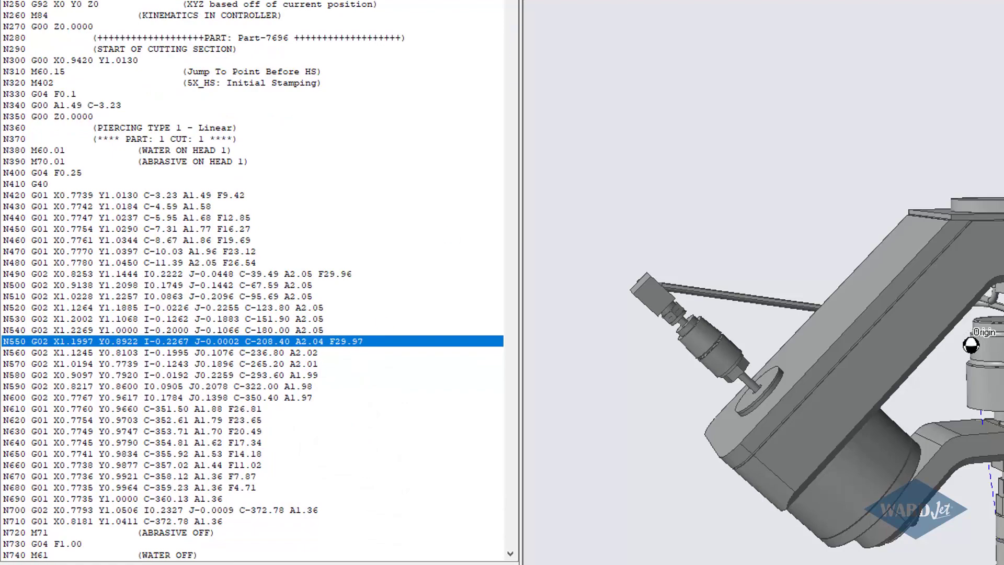
pyautogui.scroll(-19, 253, 282)
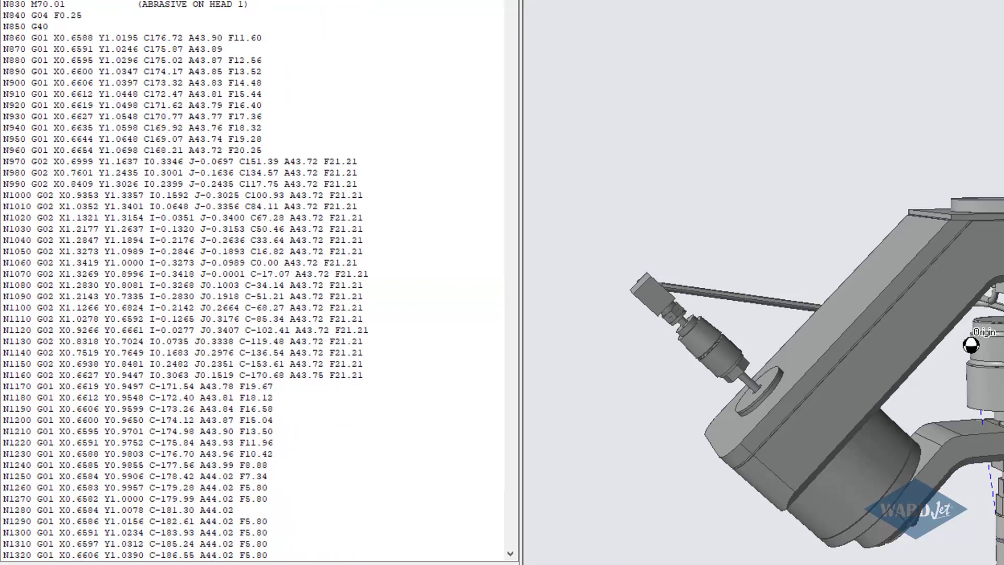
pyautogui.click(360, 274)
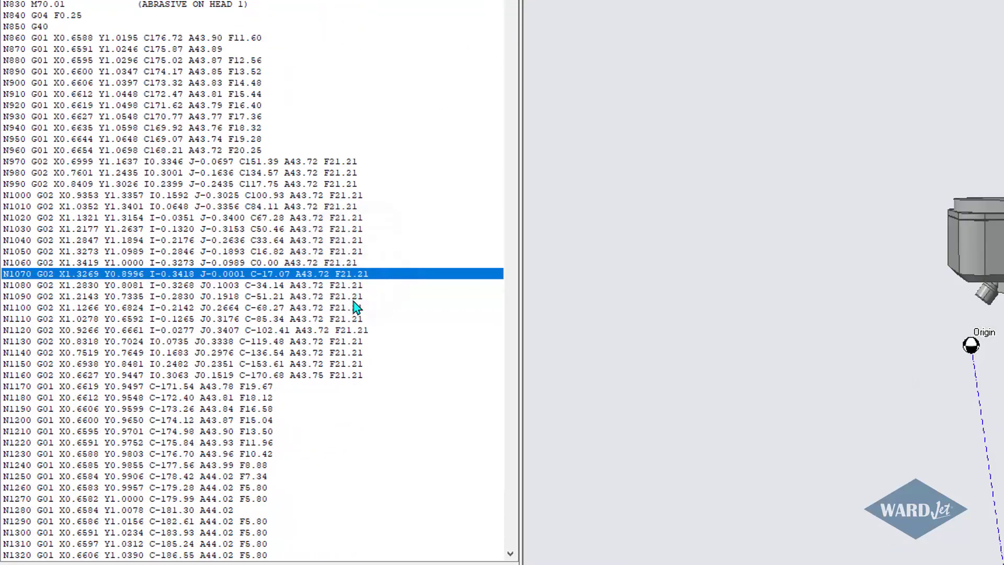
pyautogui.click(354, 296)
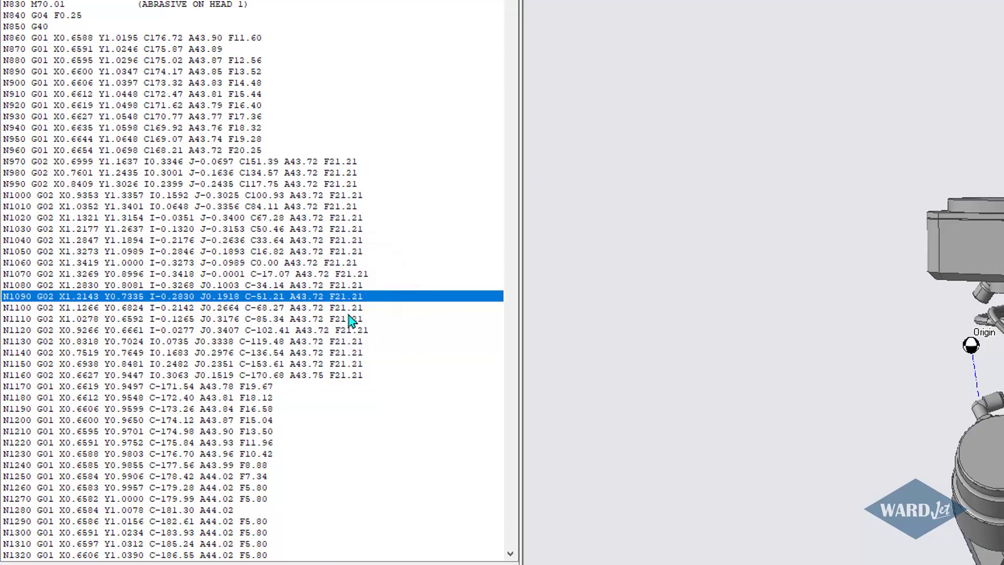
pyautogui.click(351, 320)
pyautogui.scroll(-20, 511, 3)
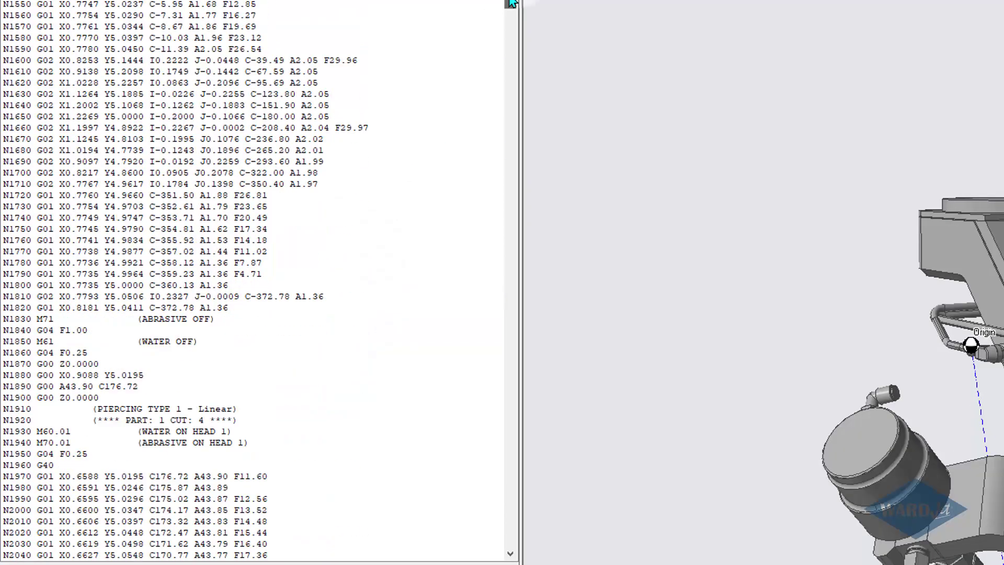
# Step: Jump the simulation to lines N2150, N3270 and N4530, then close the 5x simulator
pyautogui.moveTo(512, 3); pyautogui.dragTo(511, 18)
pyautogui.click(357, 307)
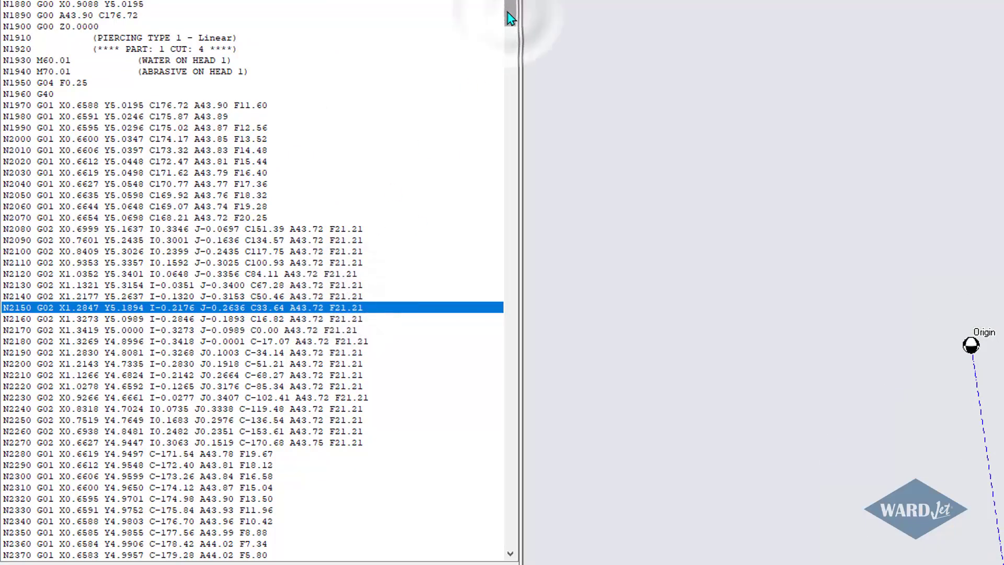
pyautogui.moveTo(512, 18); pyautogui.dragTo(505, 83)
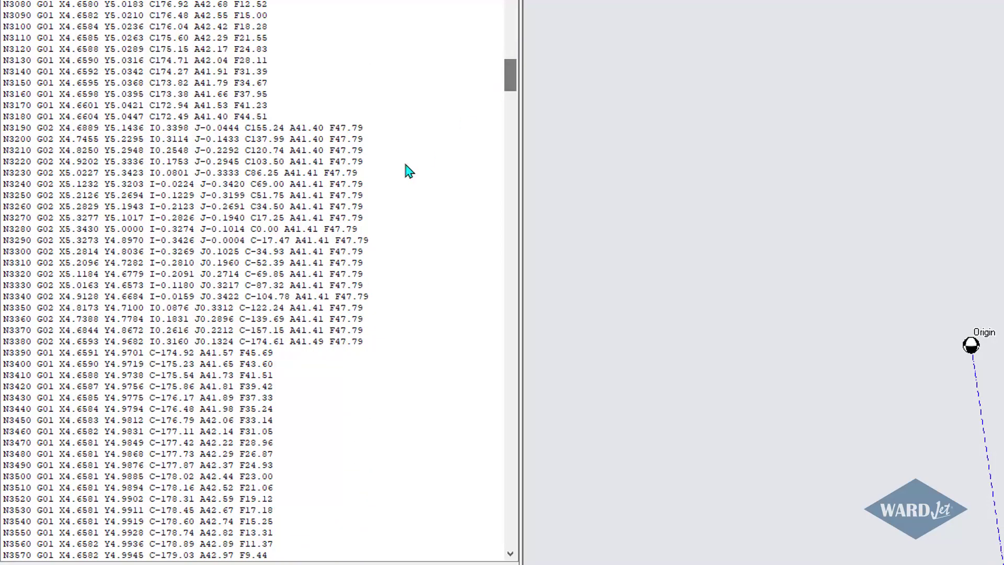
pyautogui.click(351, 218)
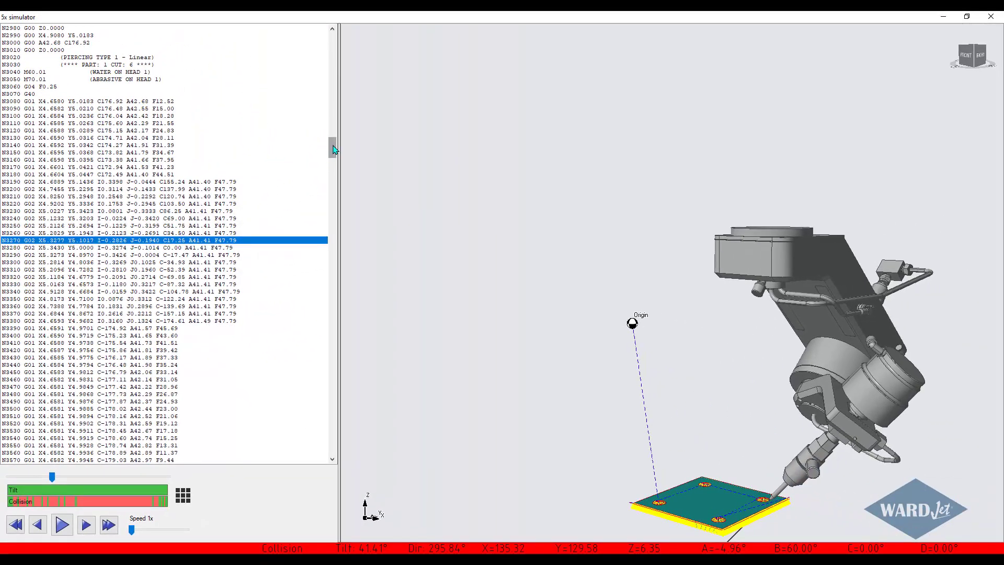
pyautogui.moveTo(333, 149); pyautogui.dragTo(323, 279)
pyautogui.click(224, 220)
pyautogui.click(991, 20)
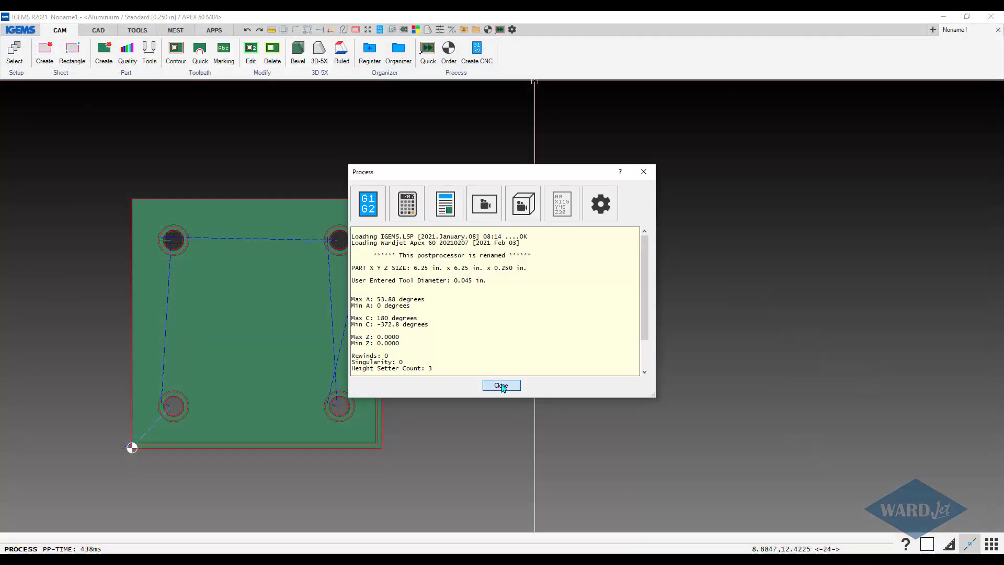
# Step: Dismiss the Process summary and show the 3D-5X bevel options list
pyautogui.click(500, 385)
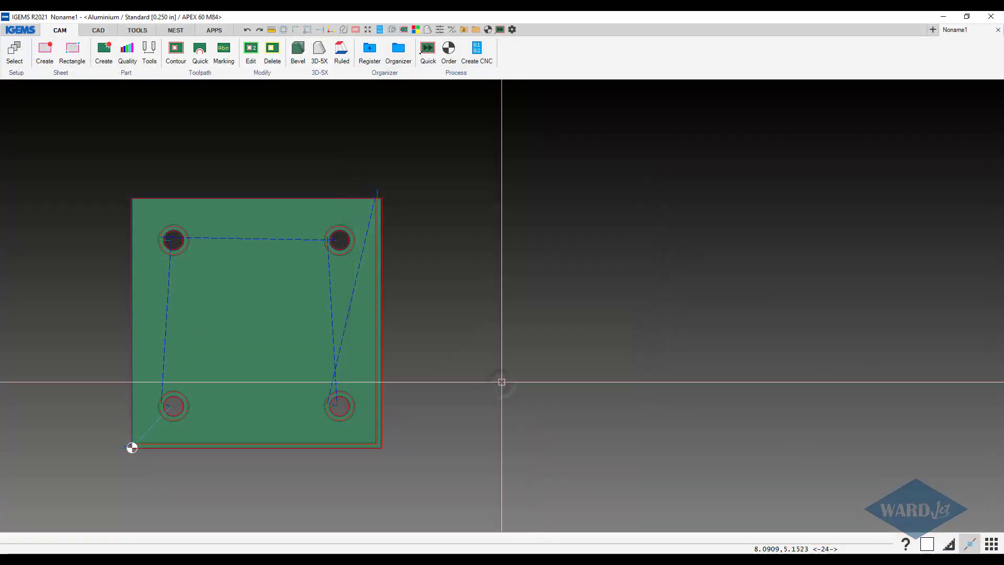
pyautogui.click(315, 77)
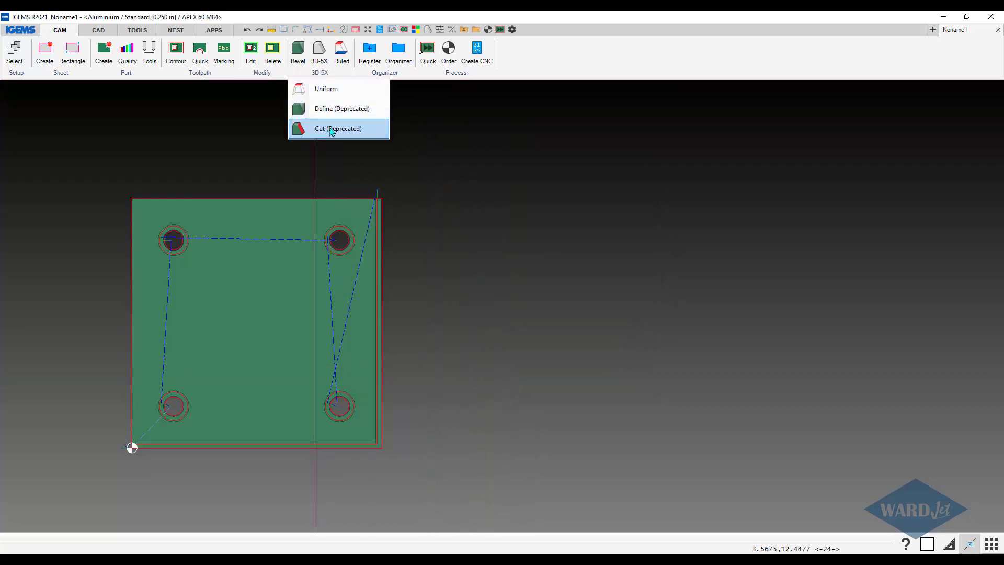